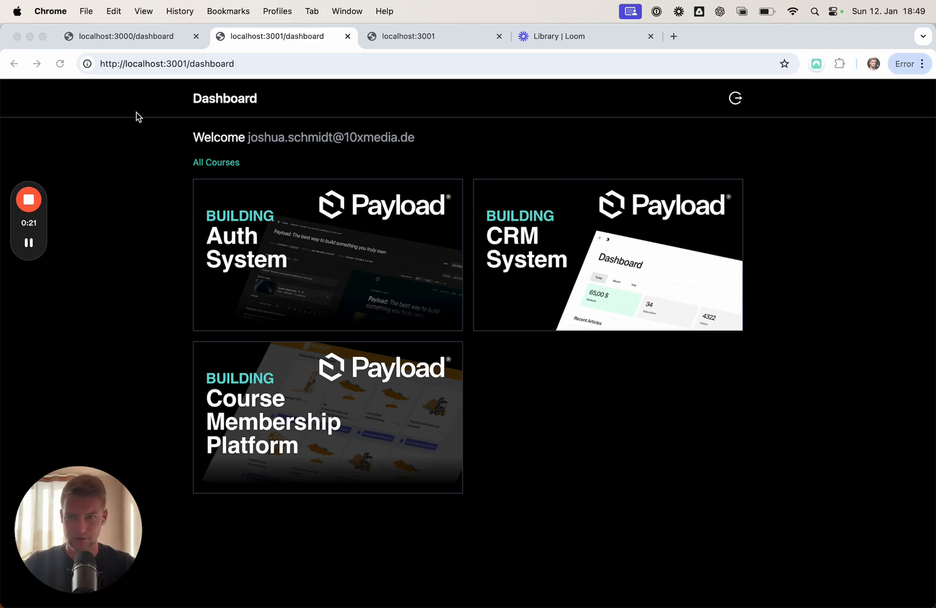
- Review the localhost:3001 landing page and dashboard, highlighting the Welcome line and course cards
left_click(413, 35)
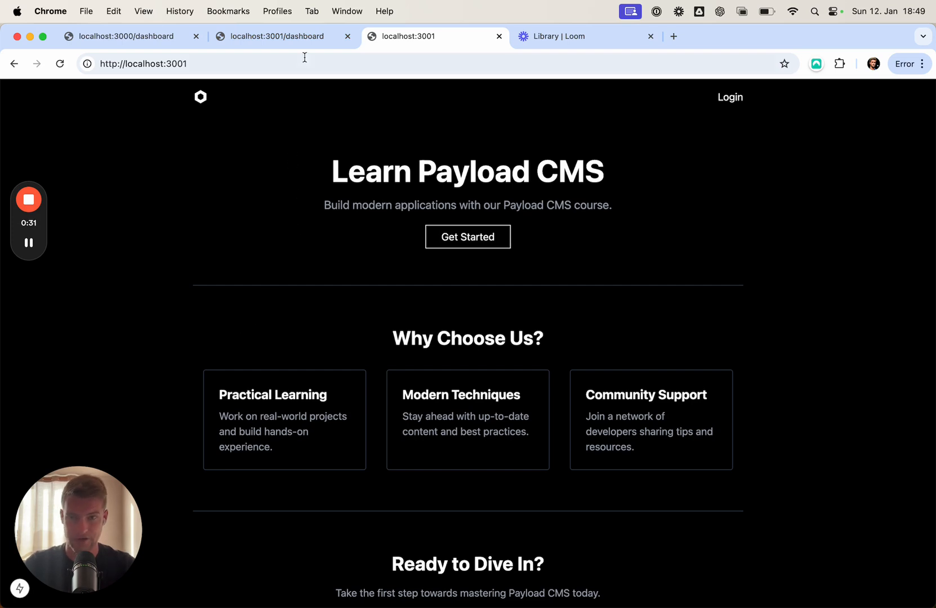
left_click(305, 36)
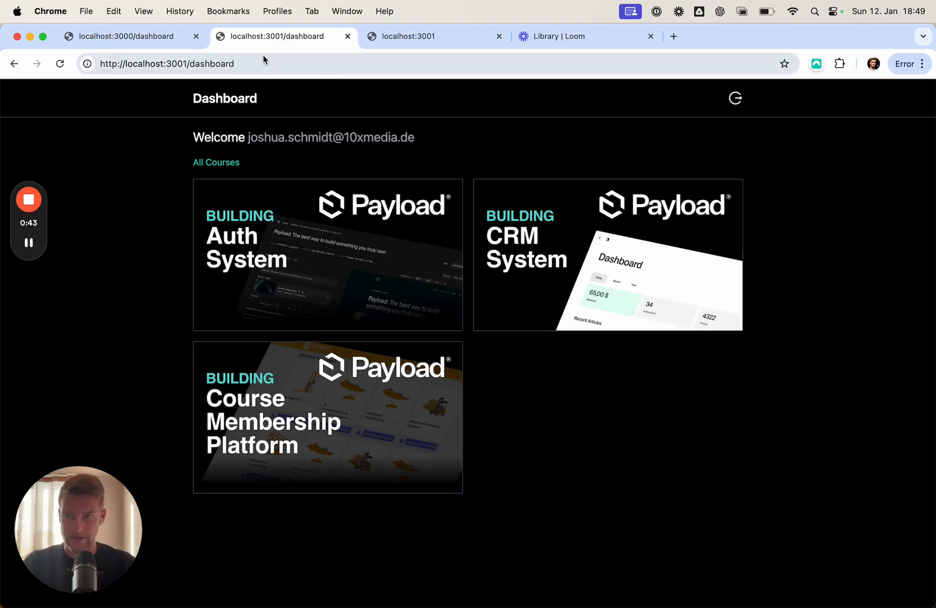
left_click_drag(191, 137, 473, 139)
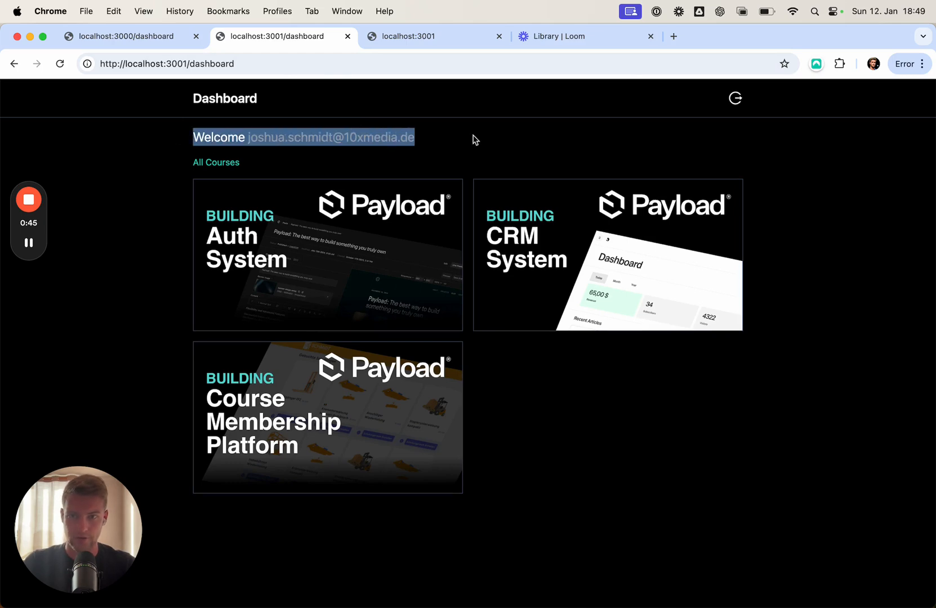
left_click_drag(143, 157, 516, 413)
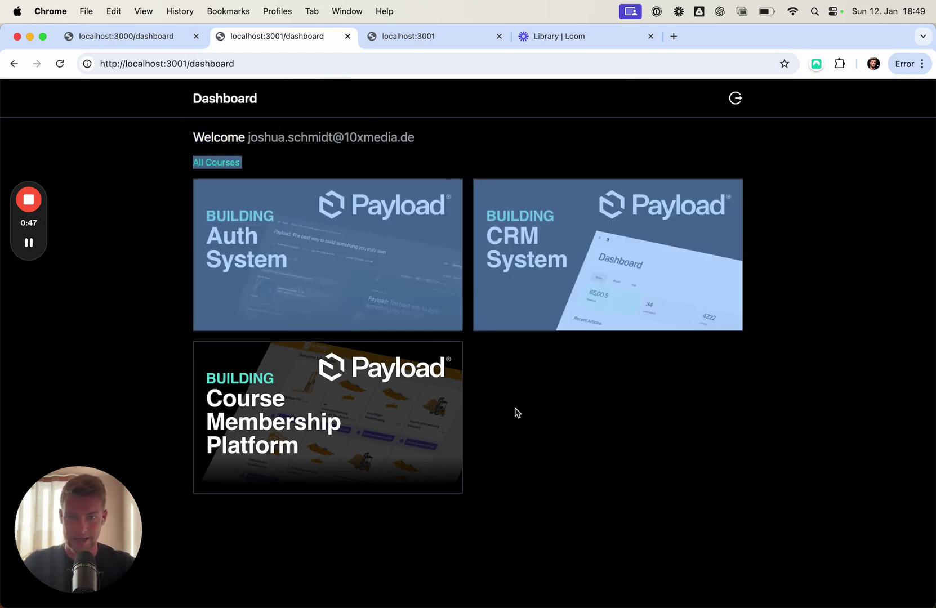
left_click(523, 435)
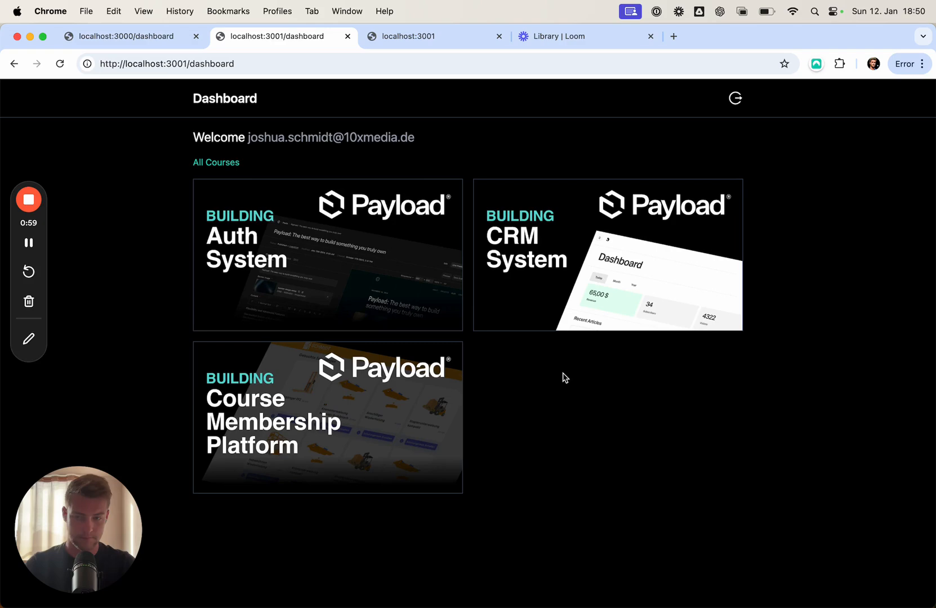
- Close both localhost:3001 tabs and move on toward the GitHub repository's assets folder
left_click(348, 35)
left_click(347, 37)
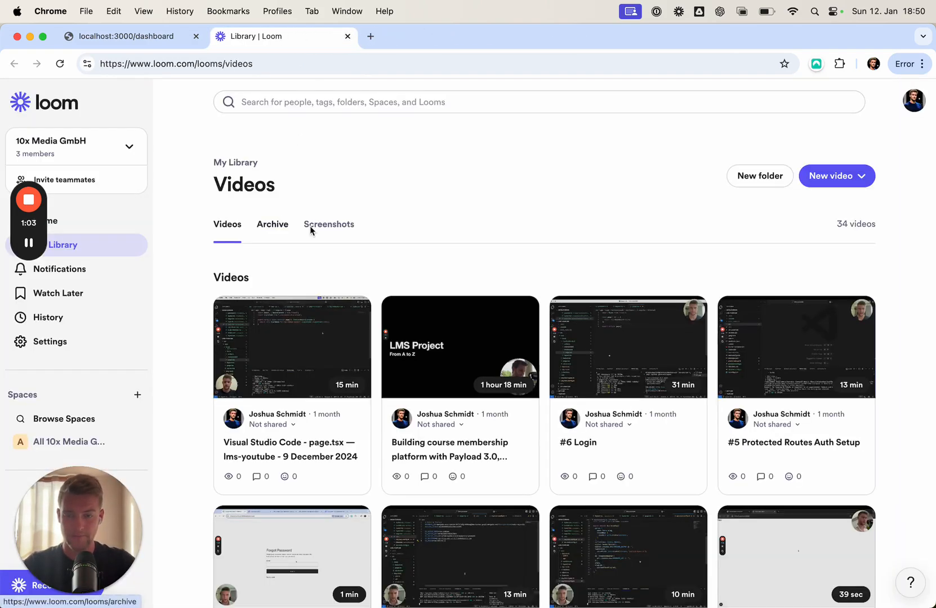
key("ctrl+Right")
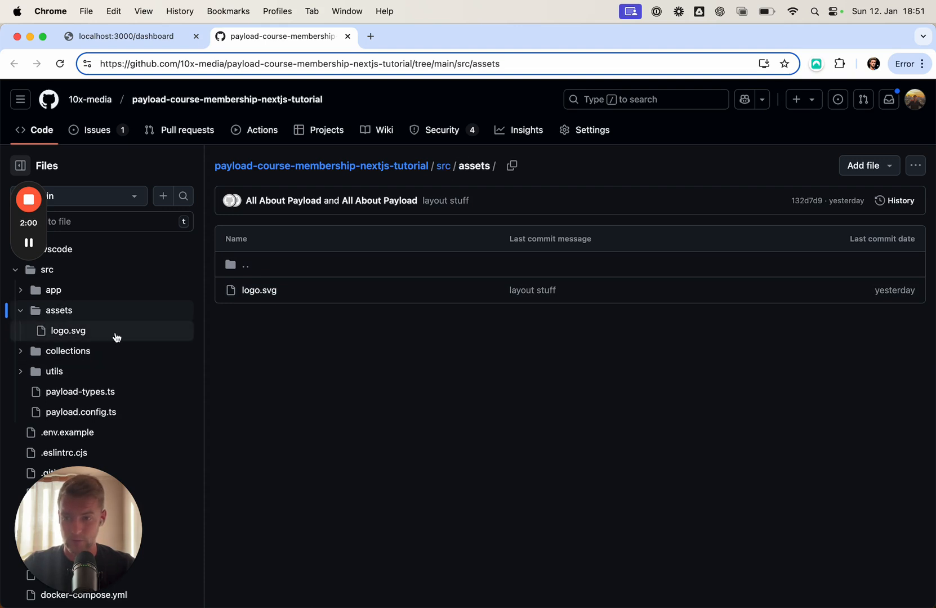
- Download the raw logo.svg from the repository's assets folder and switch to the code editor
left_click(259, 290)
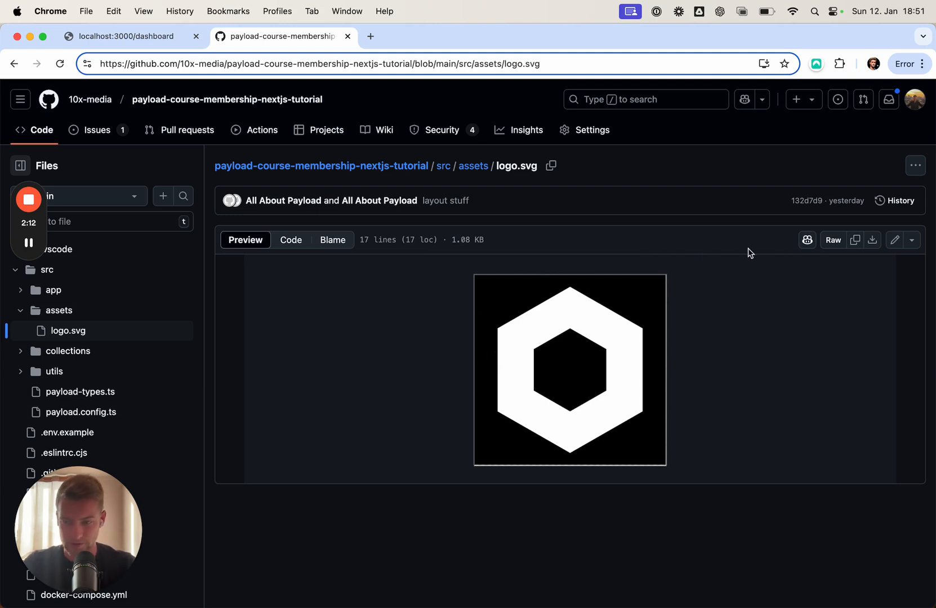
left_click(871, 239)
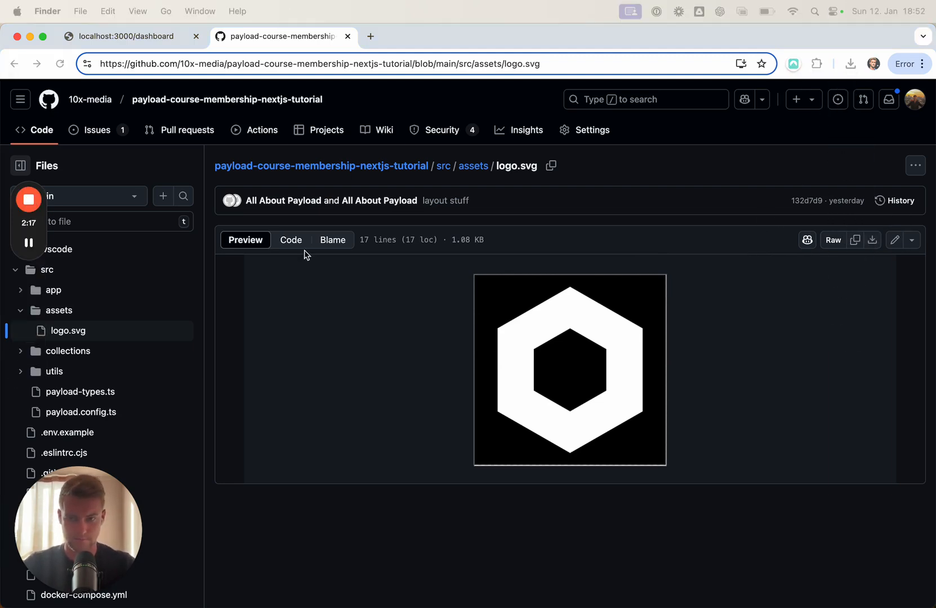
key("super+Tab")
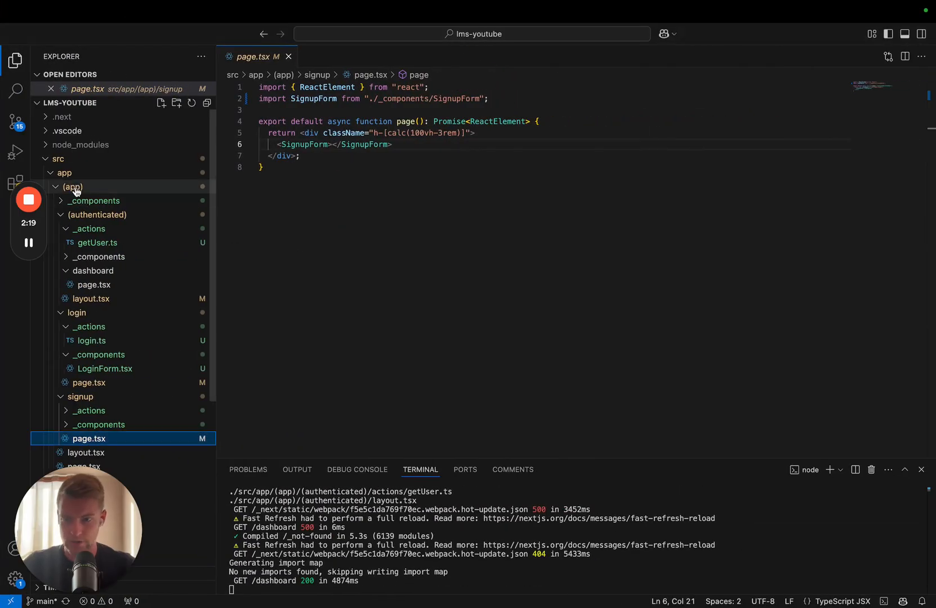
- Create an assets folder under src and move the downloaded logo (2).svg into it
left_click(73, 187)
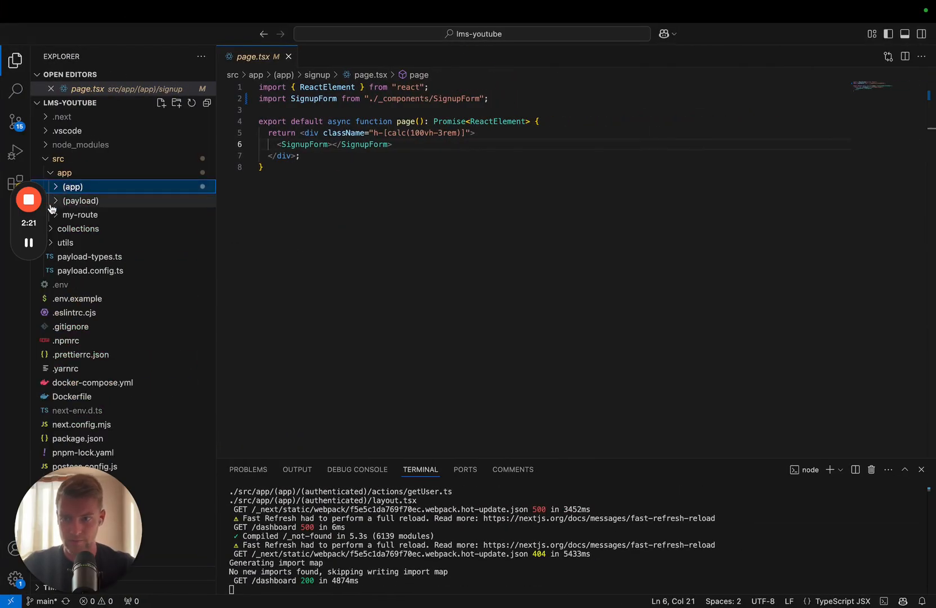
right_click(80, 159)
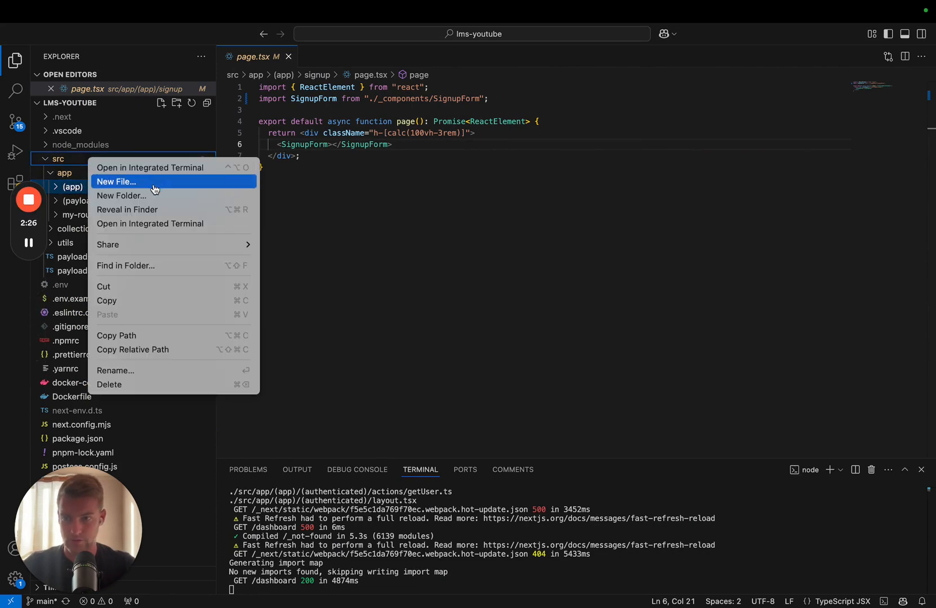
left_click(131, 196)
type("assets")
key("Return")
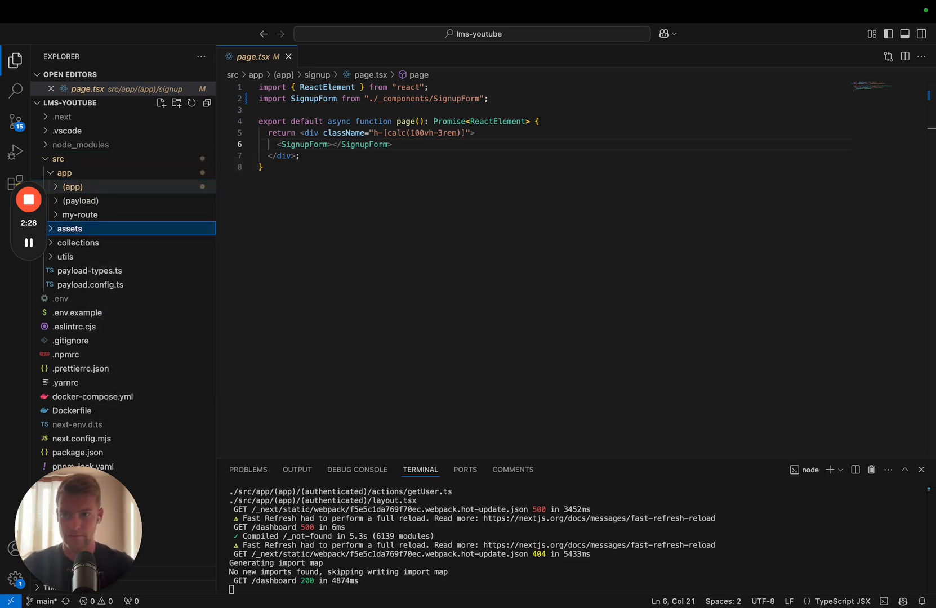
left_click_drag(449, 200, 109, 232)
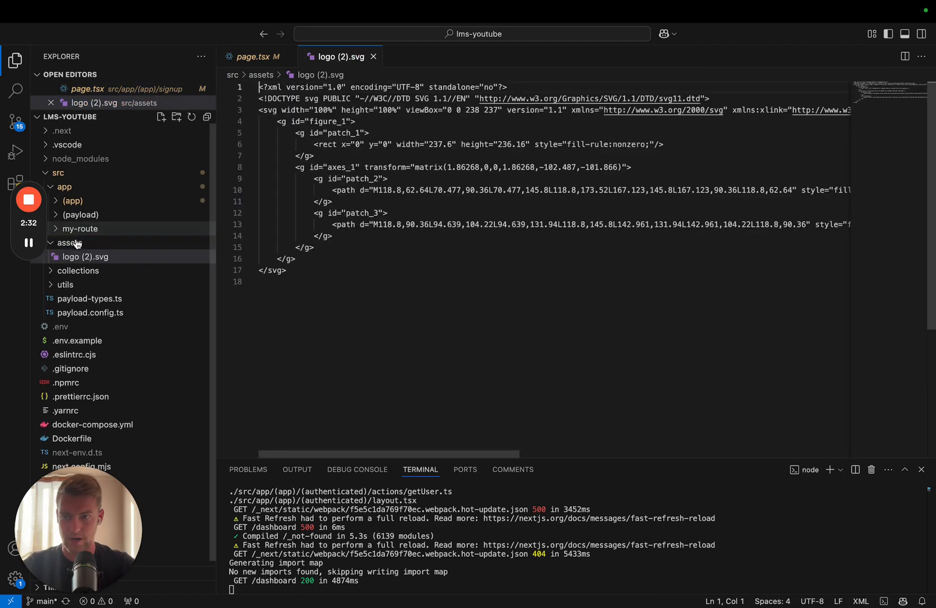
- Rename logo (2).svg to logo.svg and close its editor tab
right_click(78, 256)
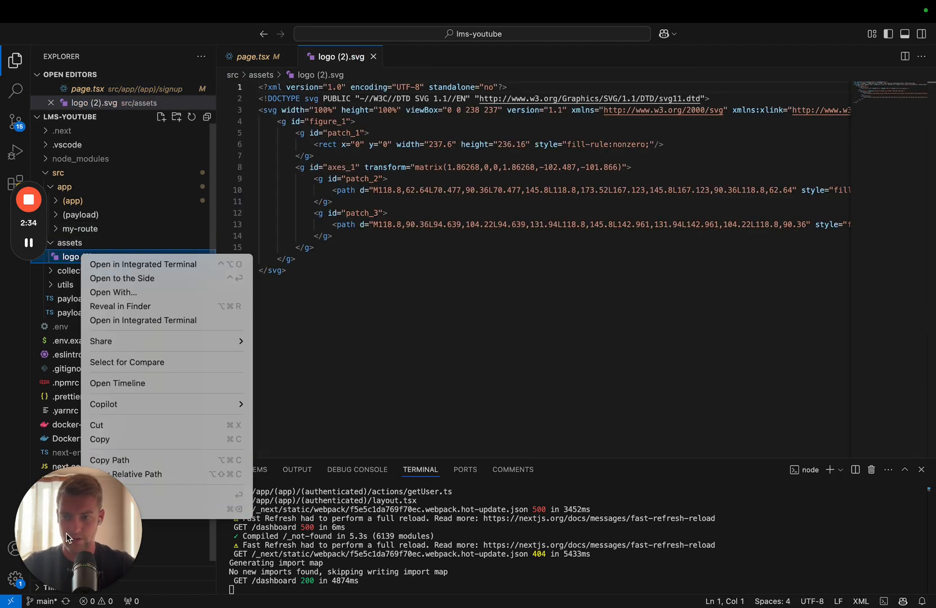
key("Escape")
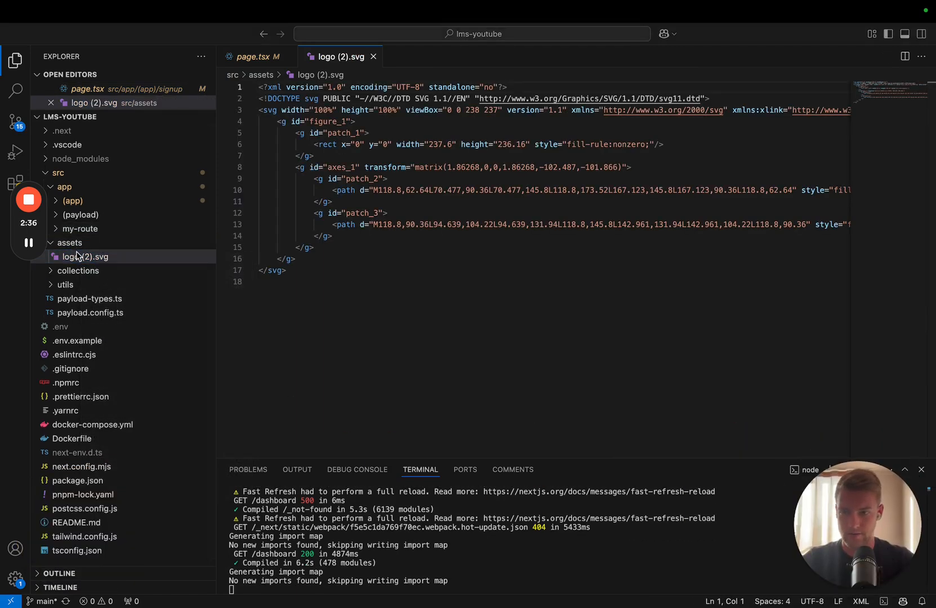
right_click(77, 254)
left_click(110, 491)
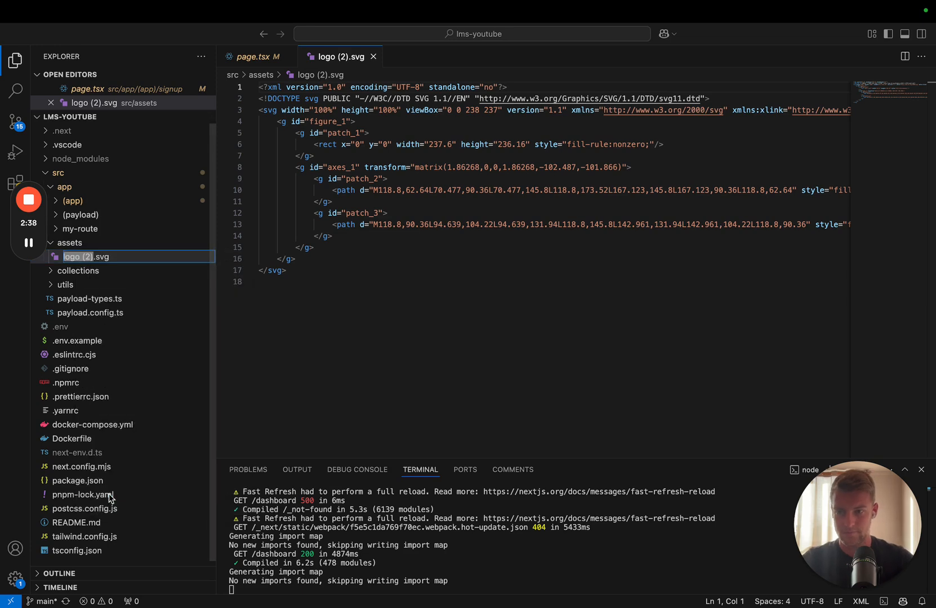
key("Escape")
right_click(92, 259)
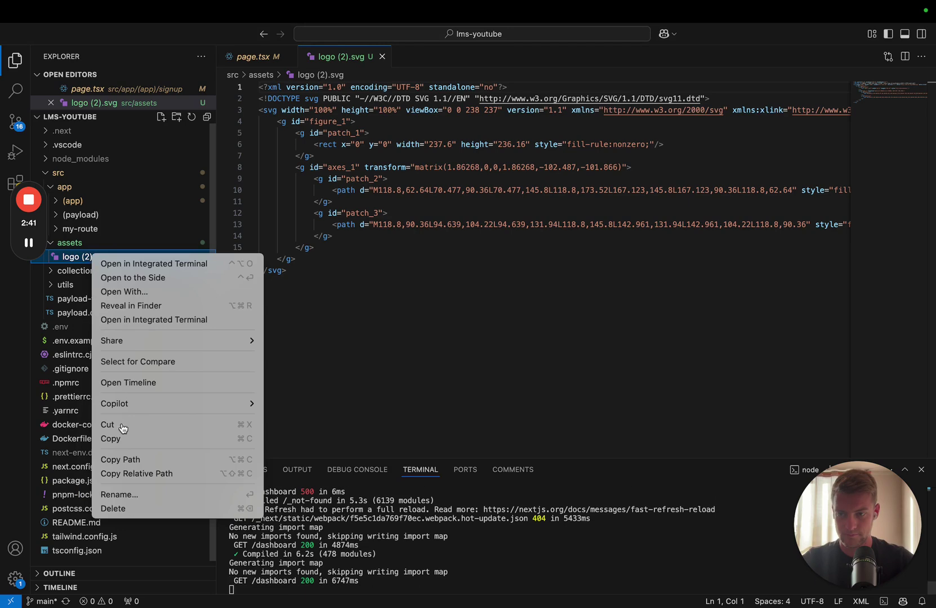
left_click(117, 499)
key("BackSpace")
key("BackSpace")
key("BackSpace")
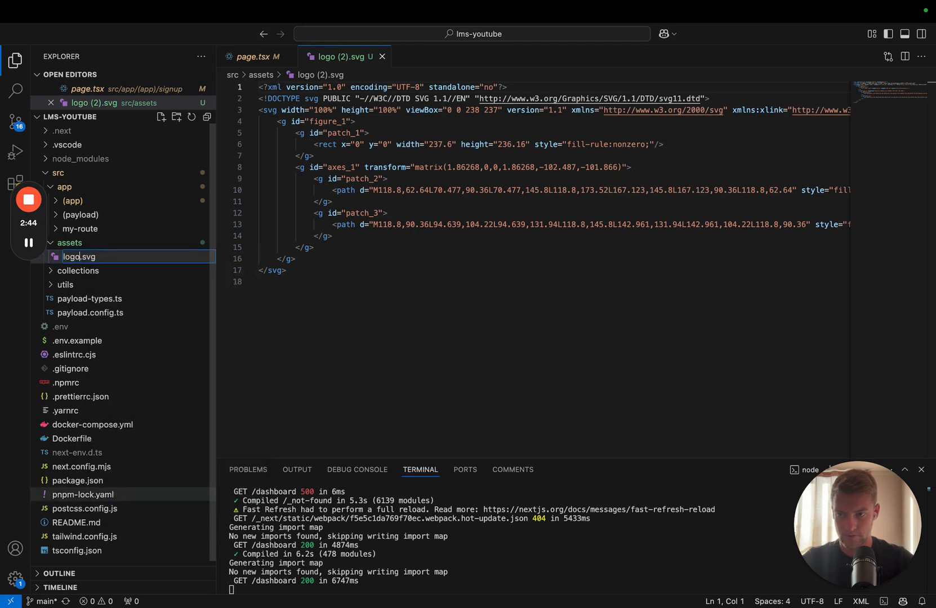
key("Return")
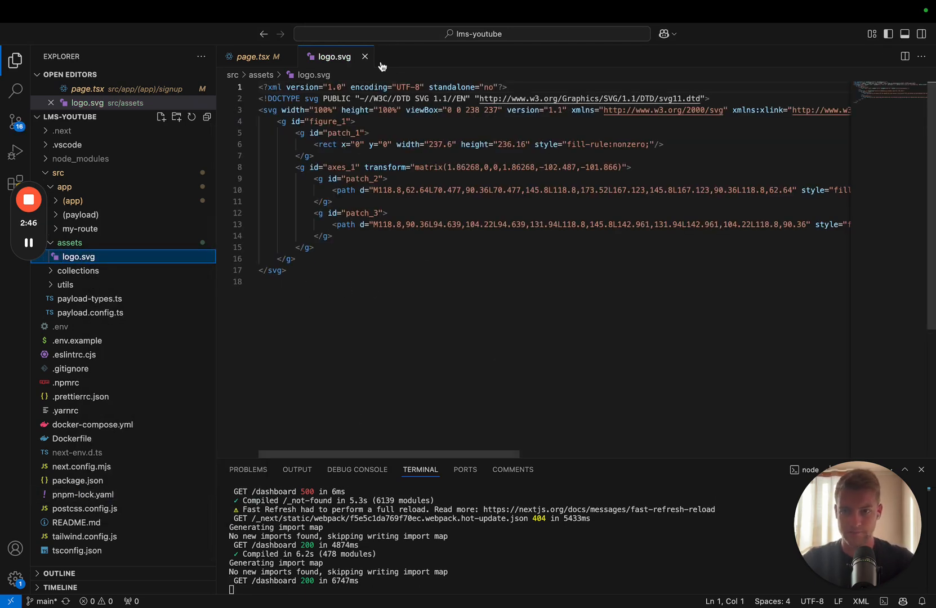
left_click(364, 56)
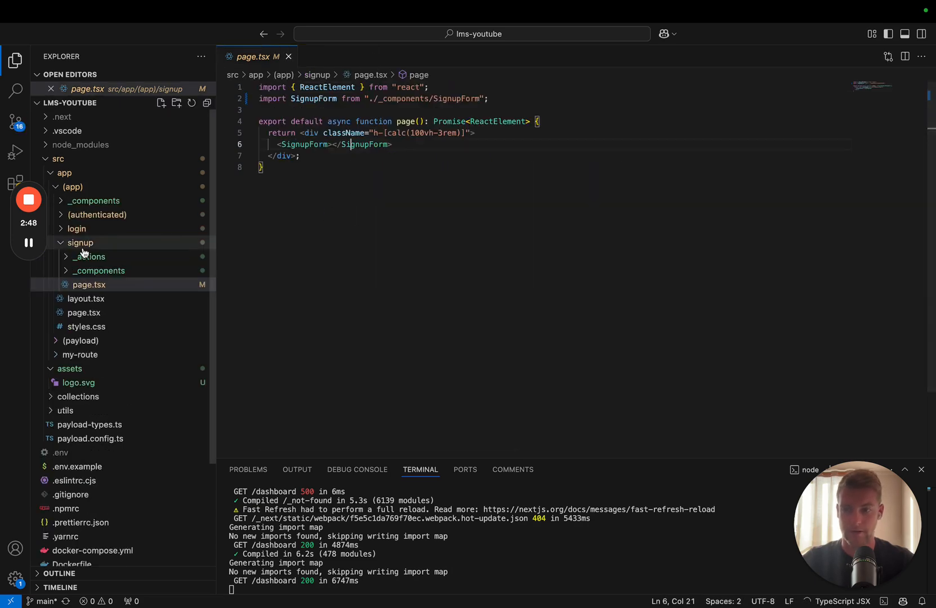
- Load localhost:3000's root page by removing 'dashboard' from the address
left_click(81, 242)
key("super+Tab")
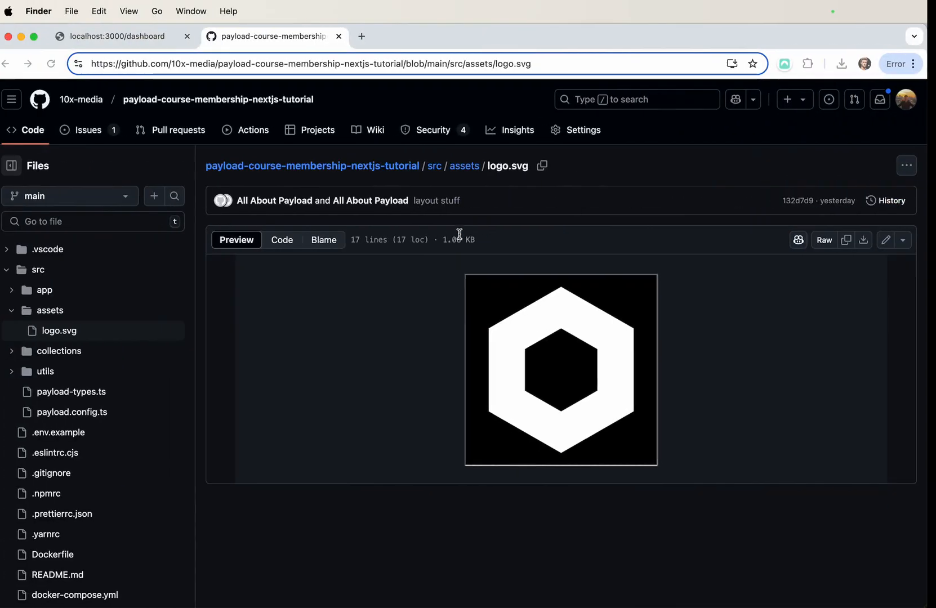
left_click(147, 37)
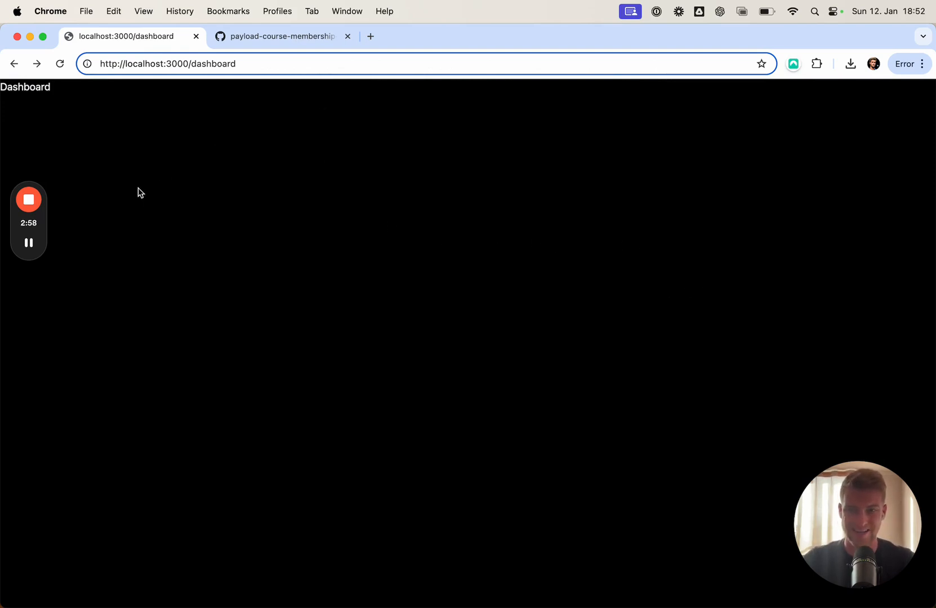
double_click(221, 65)
key("BackSpace")
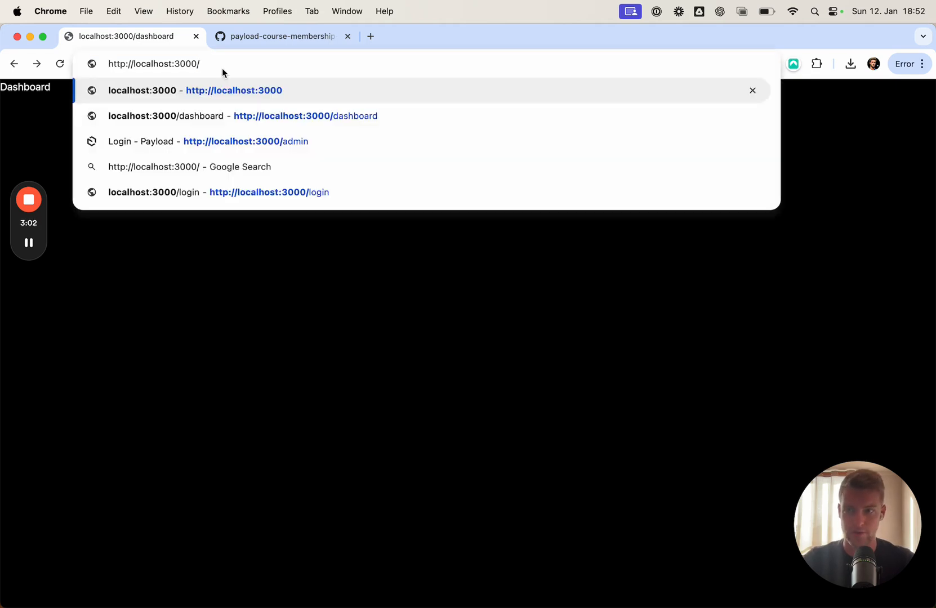
key("Return")
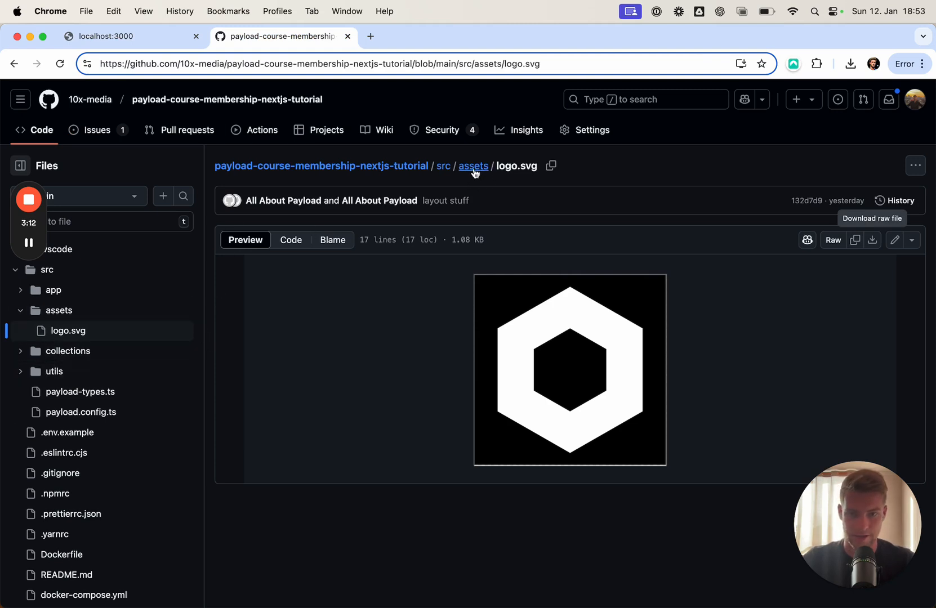
- Browse to src/app/(app)/page.tsx on GitHub and copy its whole raw landing page code
left_click(443, 166)
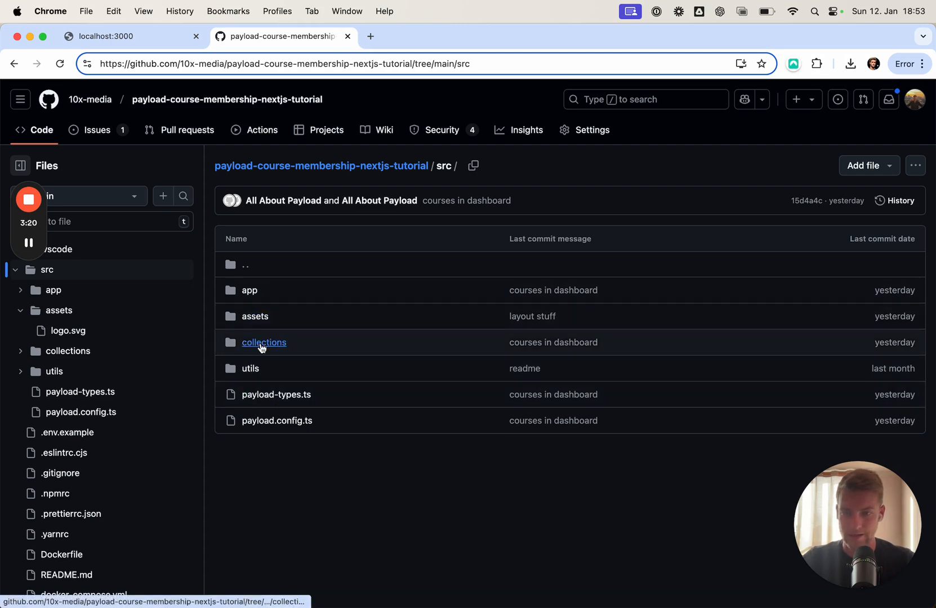
left_click(250, 291)
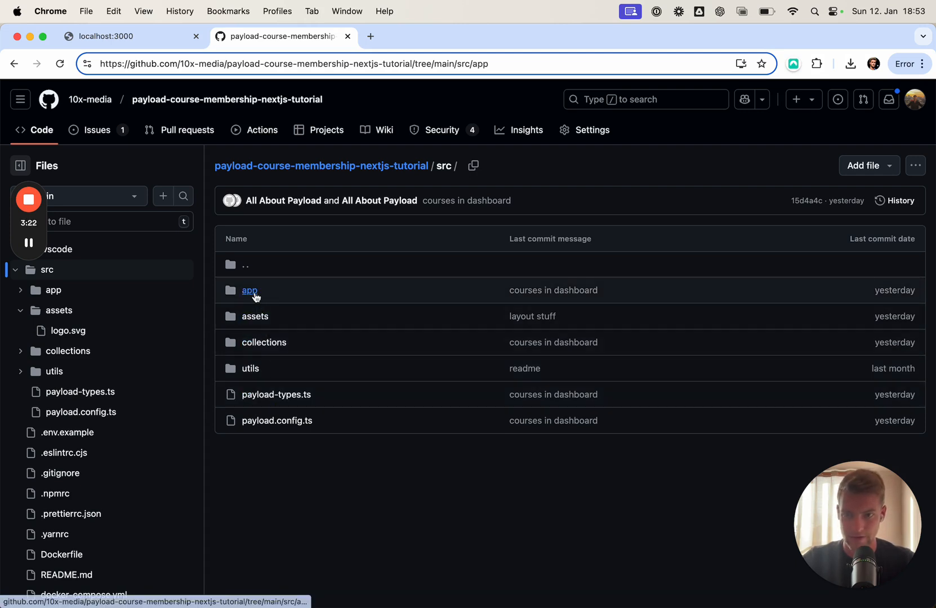
left_click(253, 290)
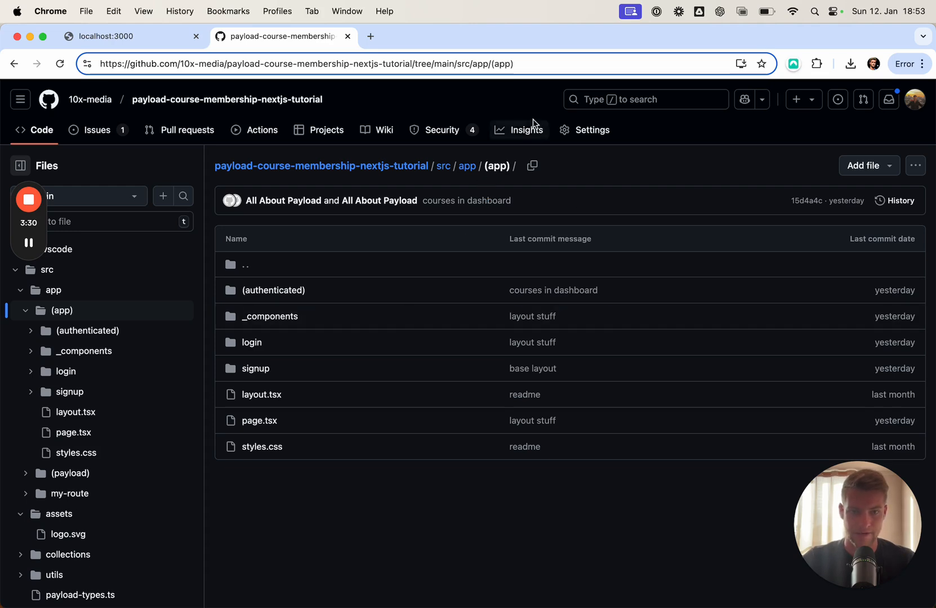
left_click(259, 421)
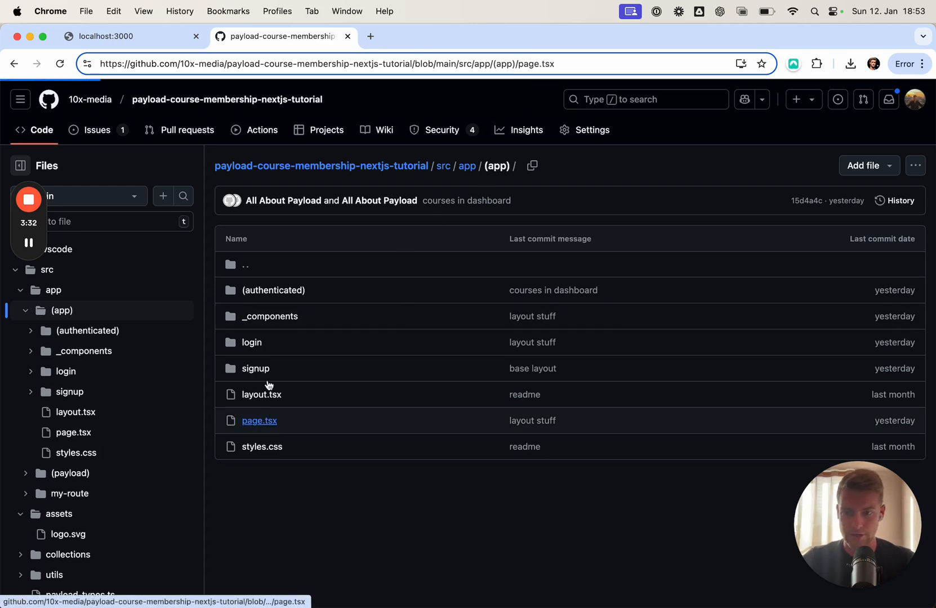
scroll(306, 398, "down", 10)
scroll(306, 399, "down", 5)
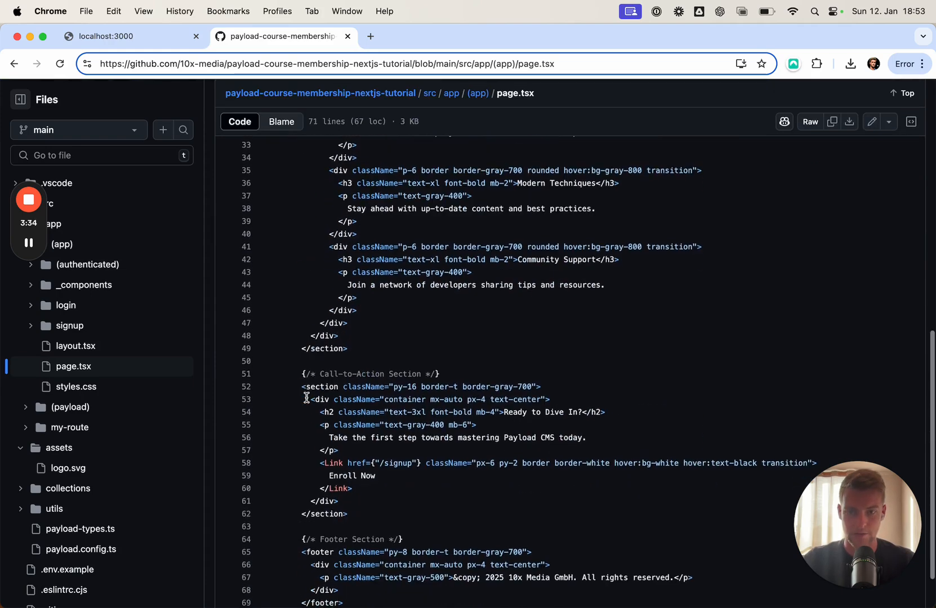
scroll(307, 399, "down", 5)
scroll(307, 399, "up", 15)
scroll(585, 366, "up", 5)
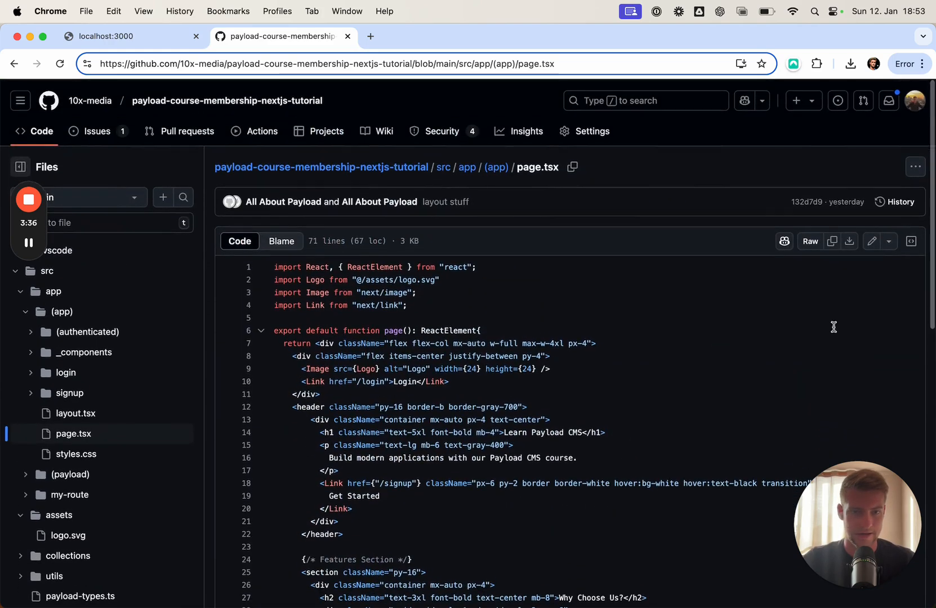
left_click(832, 240)
- Paste the copied landing page code over the placeholder in src/app/(app)/page.tsx
key("ctrl+Right")
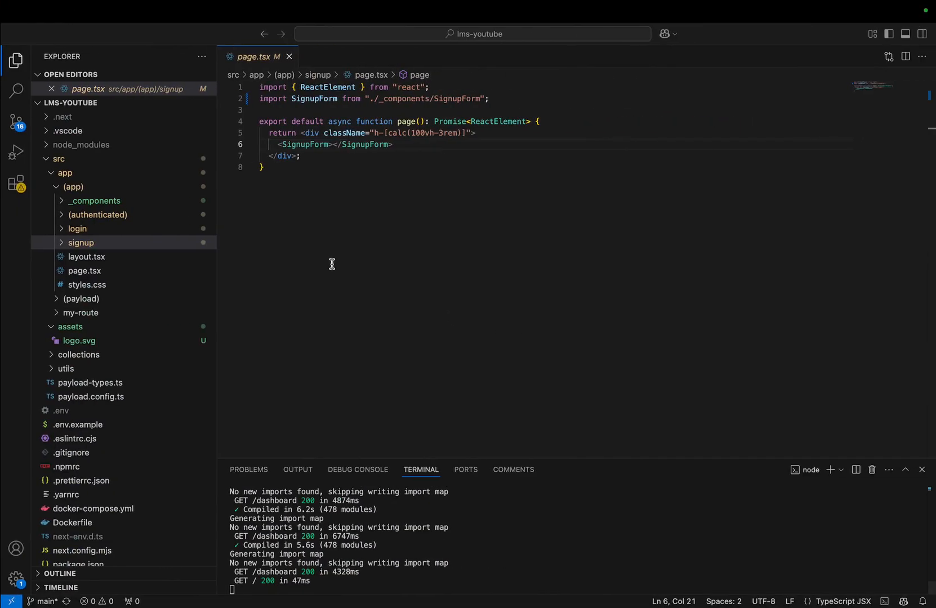
left_click(389, 186)
key("super+a")
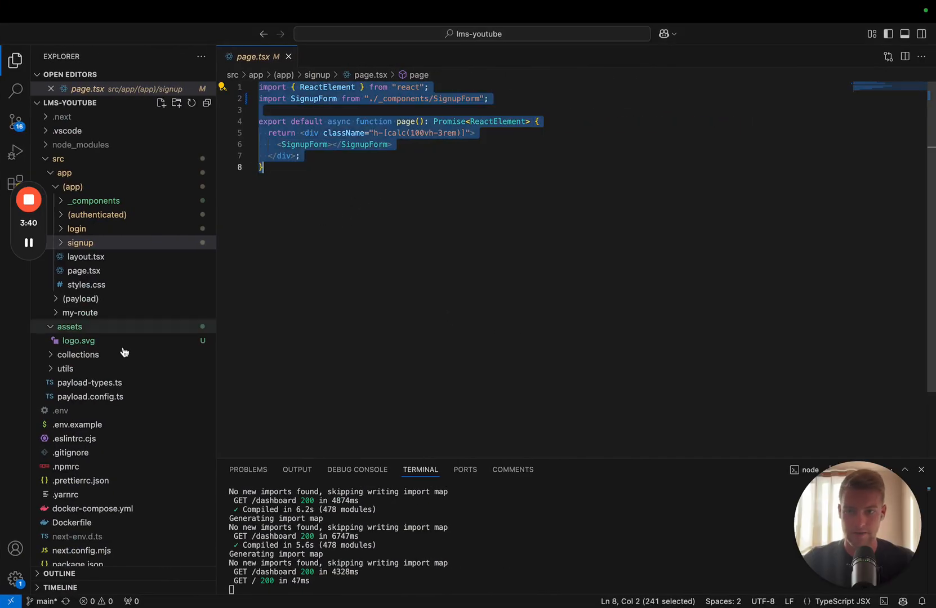
left_click(84, 270)
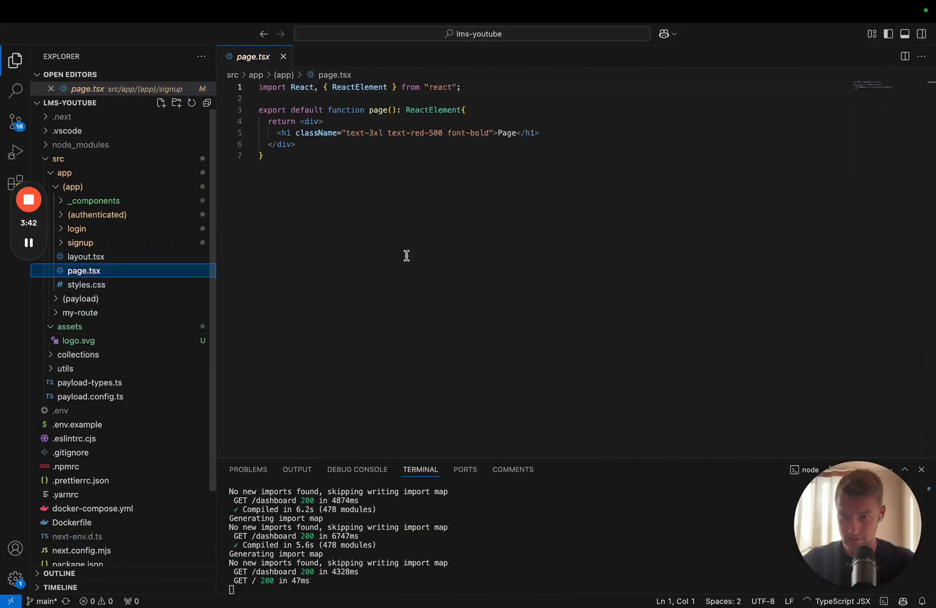
key("super+a")
key("super+v")
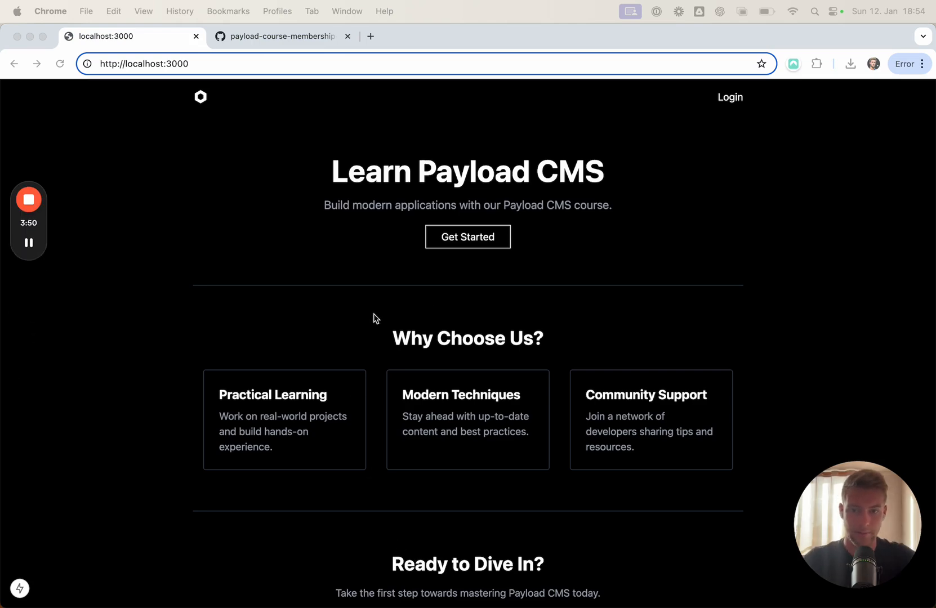
scroll(374, 317, "down", 4)
scroll(374, 317, "up", 4)
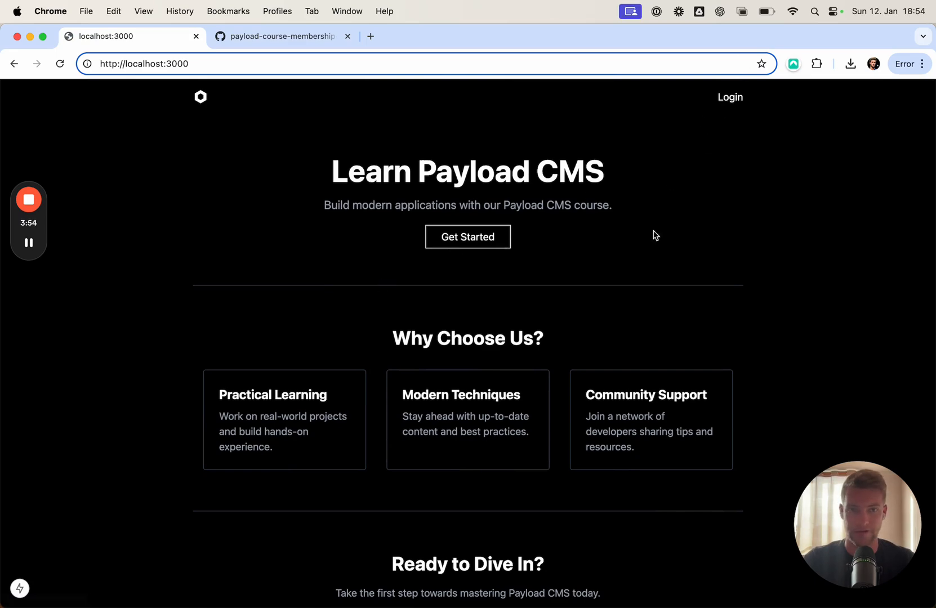
- Return to the Learn Payload CMS landing page, follow the Login link and focus the Email field
key("alt+Left")
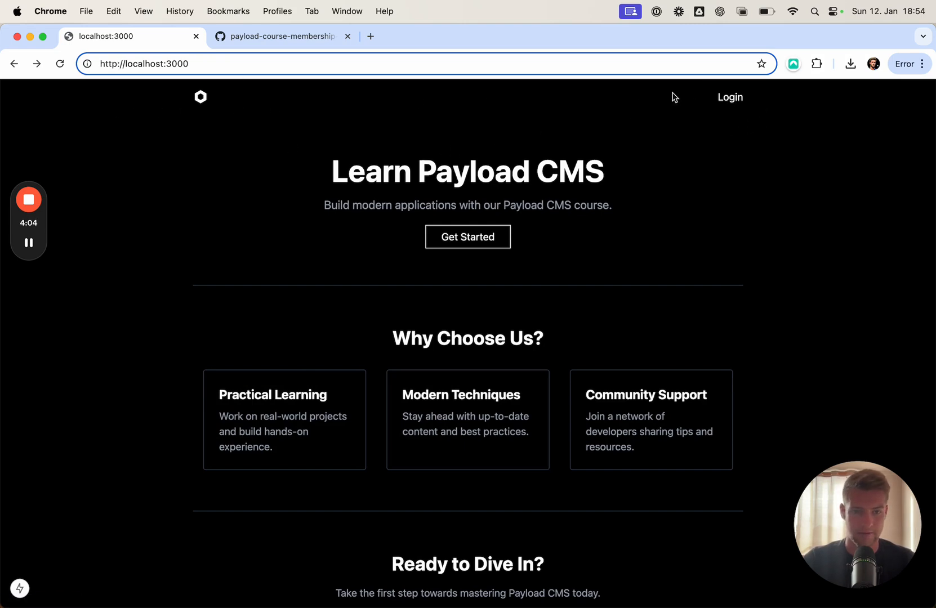
left_click(733, 102)
left_click(472, 285)
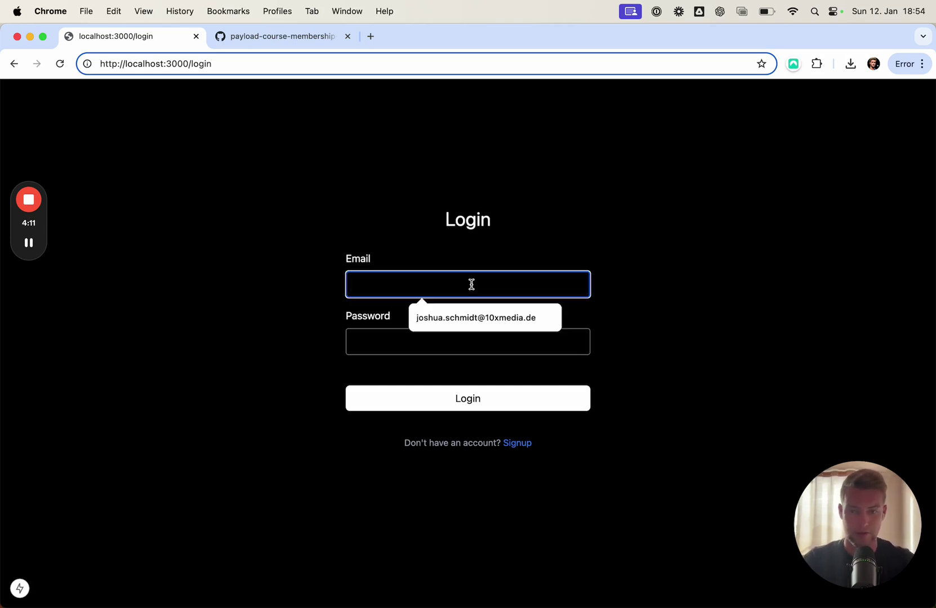
- Fill the Email from the saved suggestion, enter the password and submit the login form
left_click(472, 314)
left_click(430, 352)
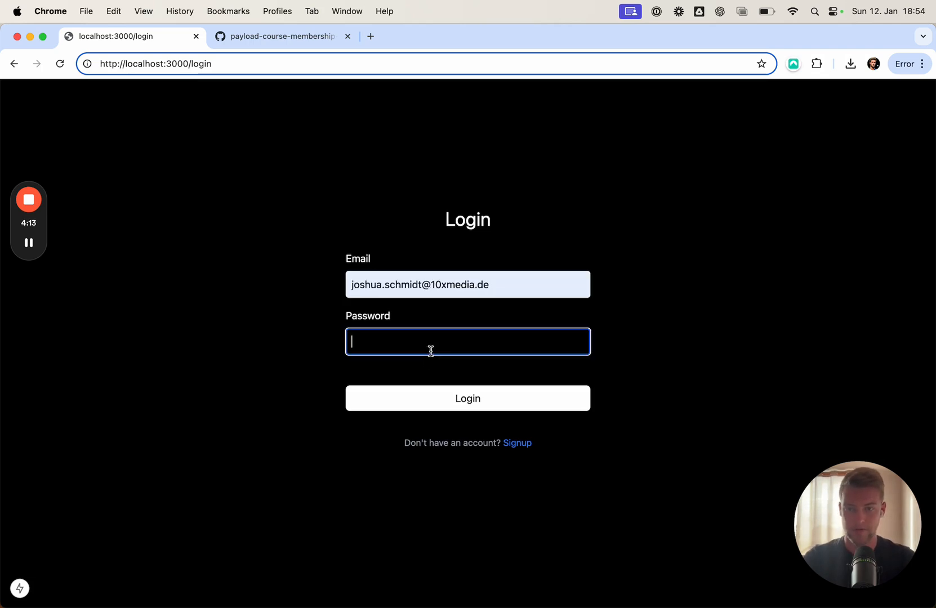
left_click(468, 398)
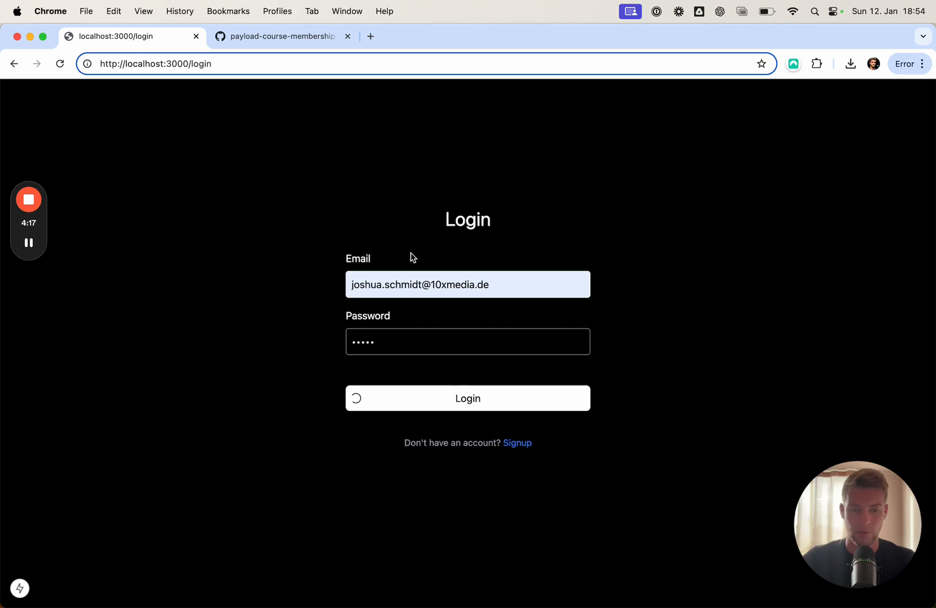
- View the (authenticated) layout.tsx that redirects sessionless users to /login, then return to Chrome
key("super+Tab")
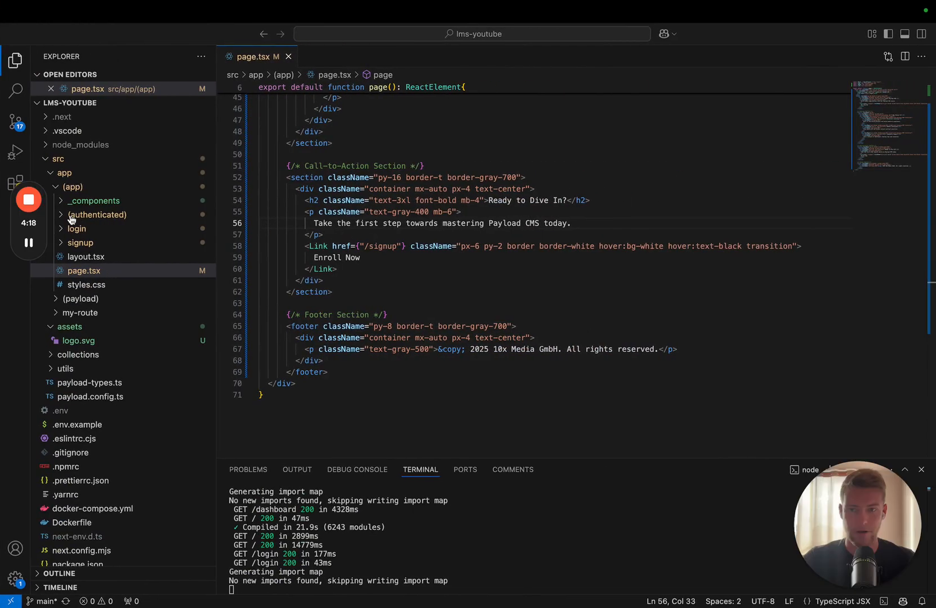
left_click(89, 217)
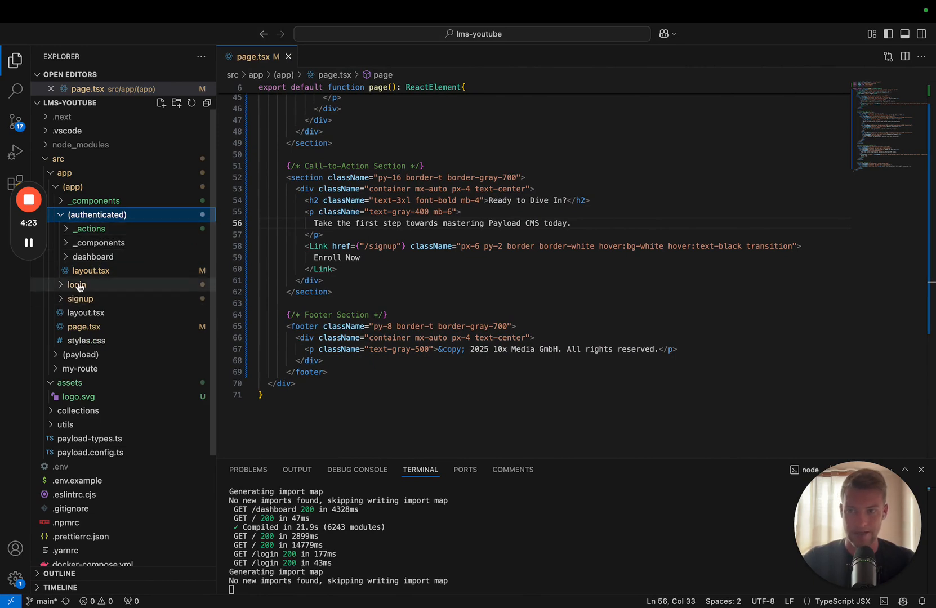
left_click(90, 270)
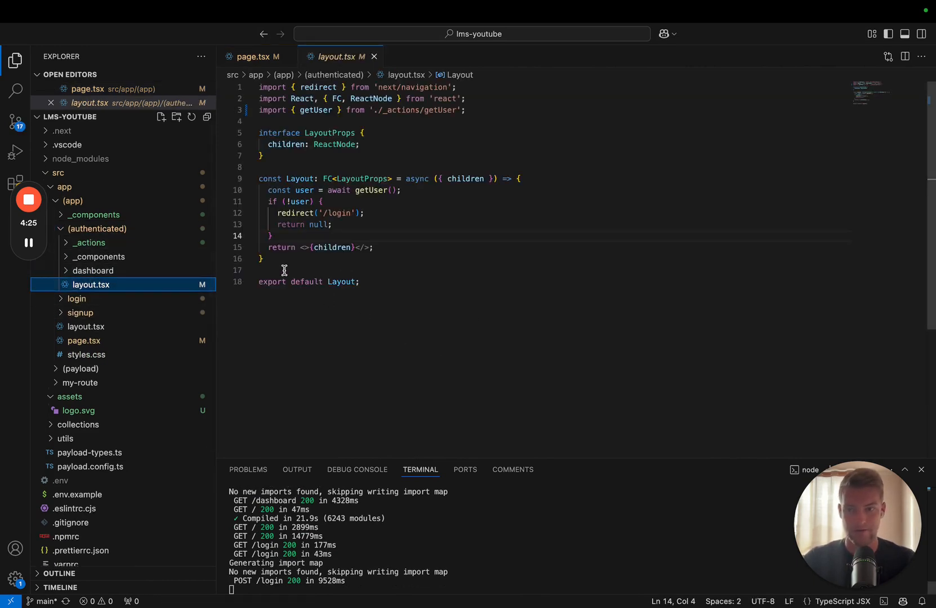
key("super+Tab")
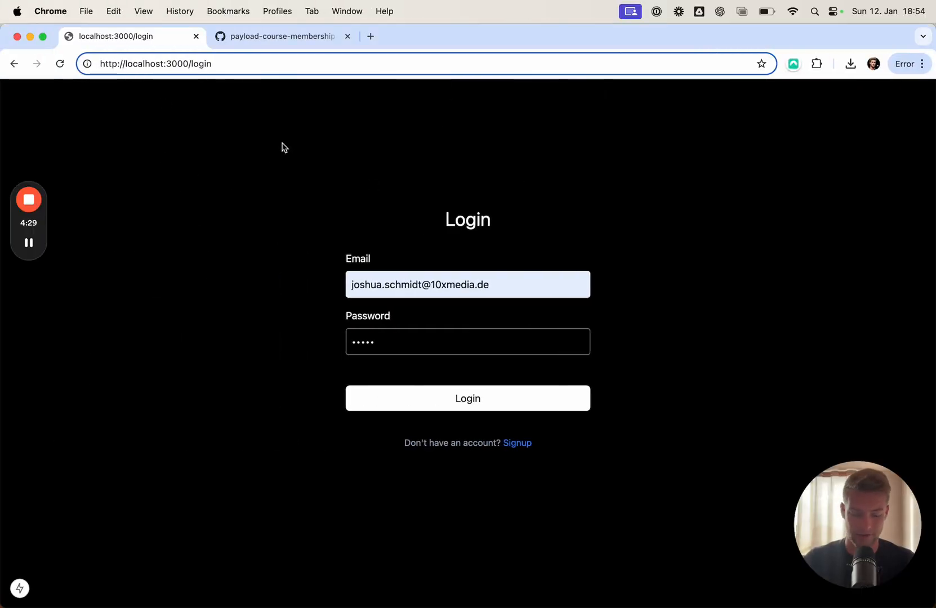
- Submit the login to reach /dashboard, then switch to the GitHub repository tab
key("Return")
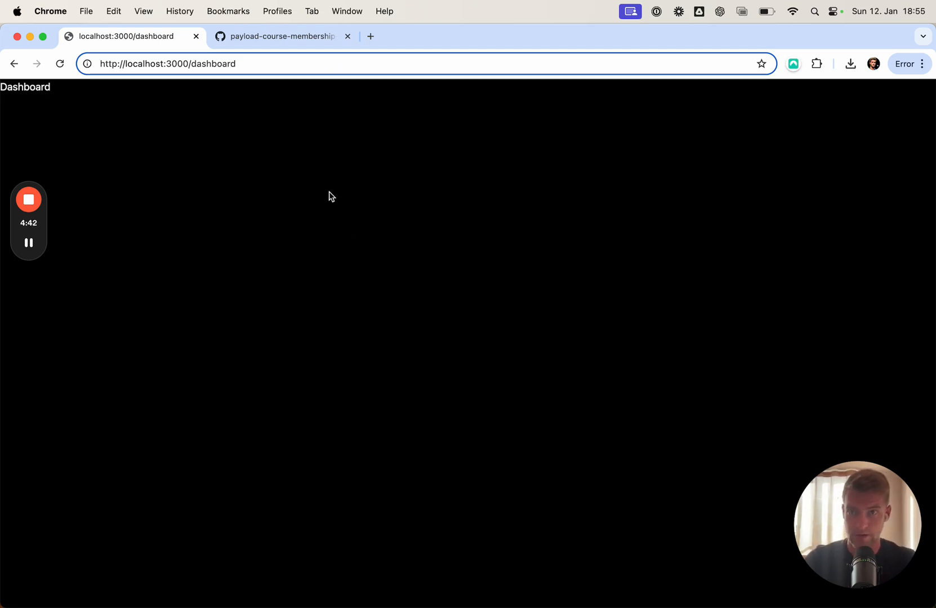
left_click(280, 36)
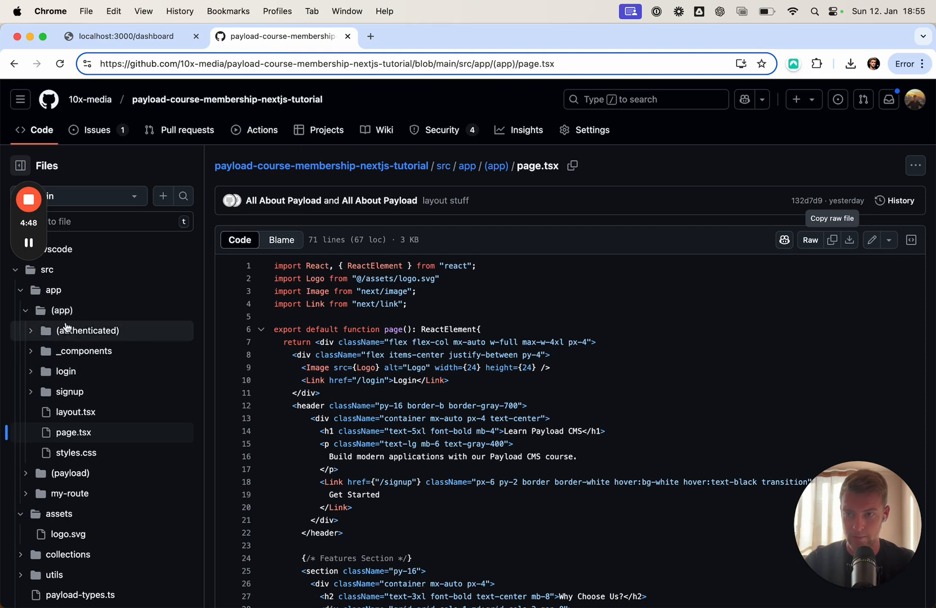
- Browse the GitHub (authenticated)/_components folder and review Navbar.tsx and LogoutButton.tsx
left_click(71, 357)
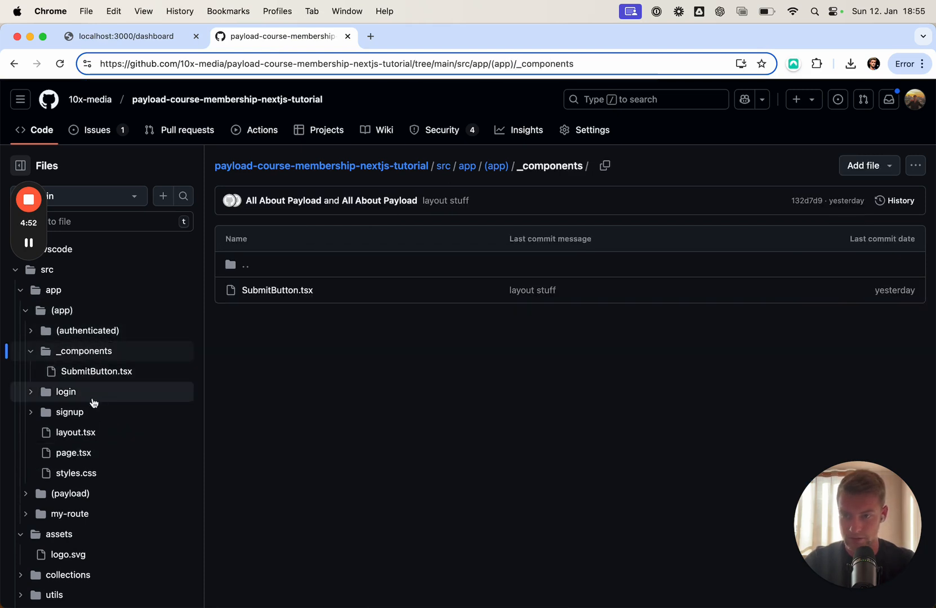
left_click(88, 331)
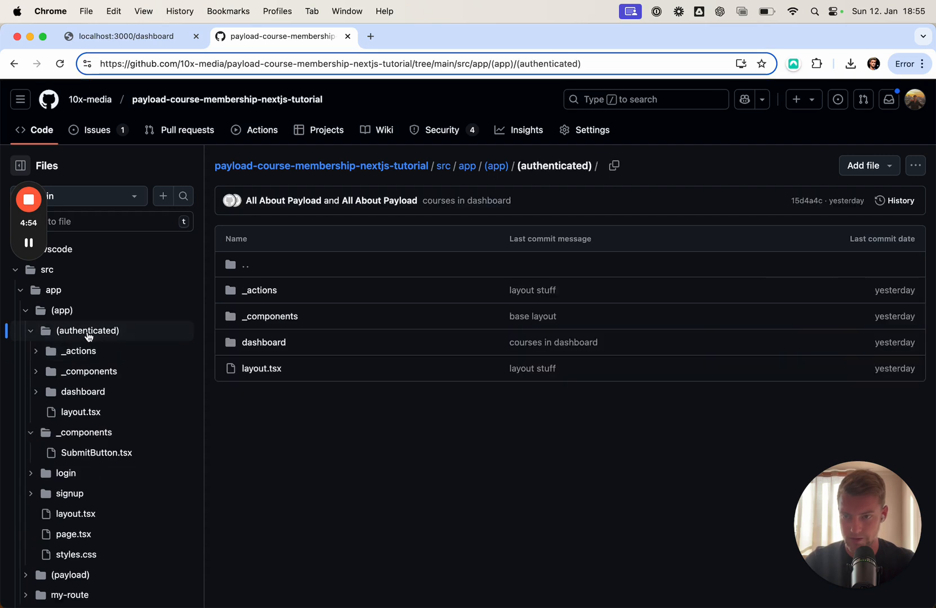
left_click(88, 371)
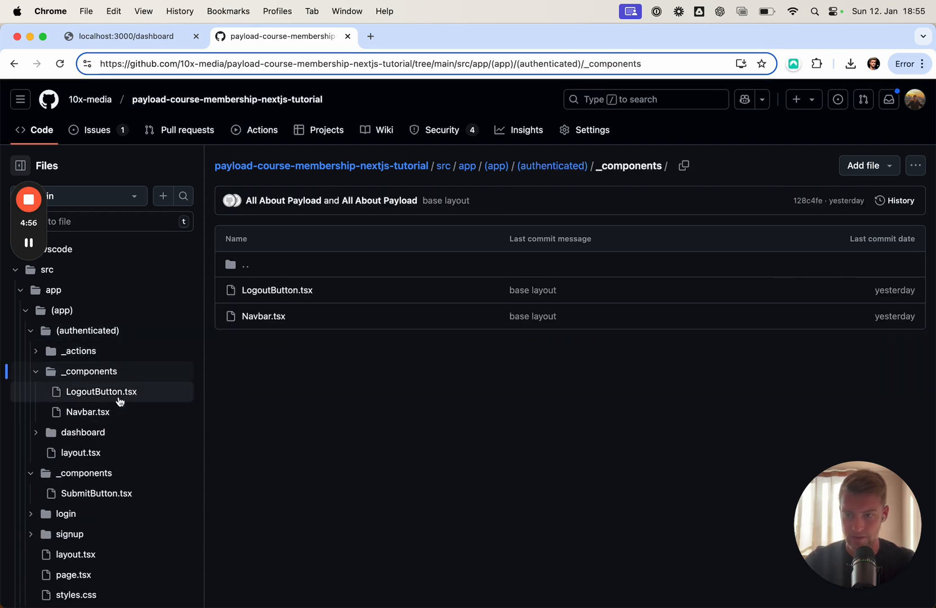
left_click(89, 412)
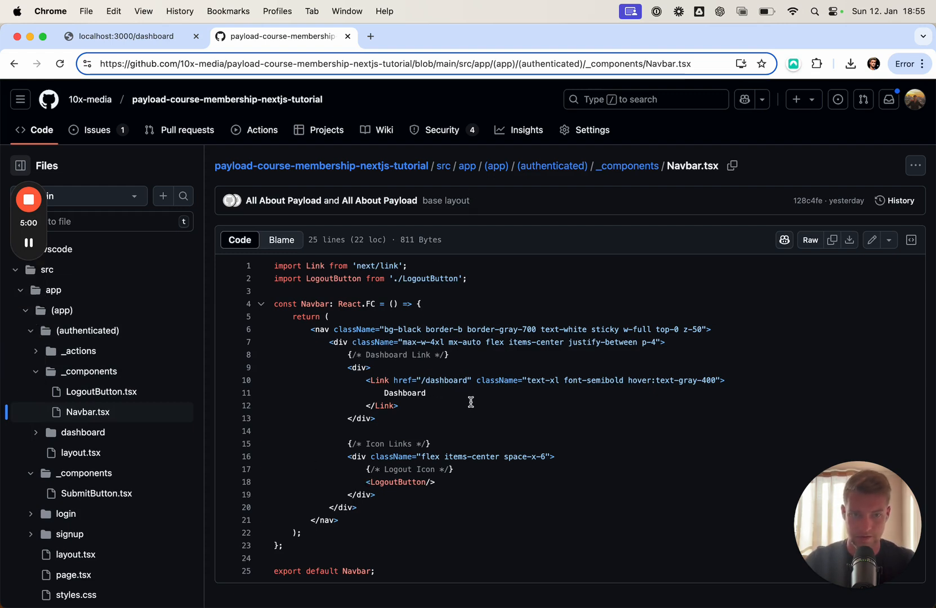
left_click(102, 390)
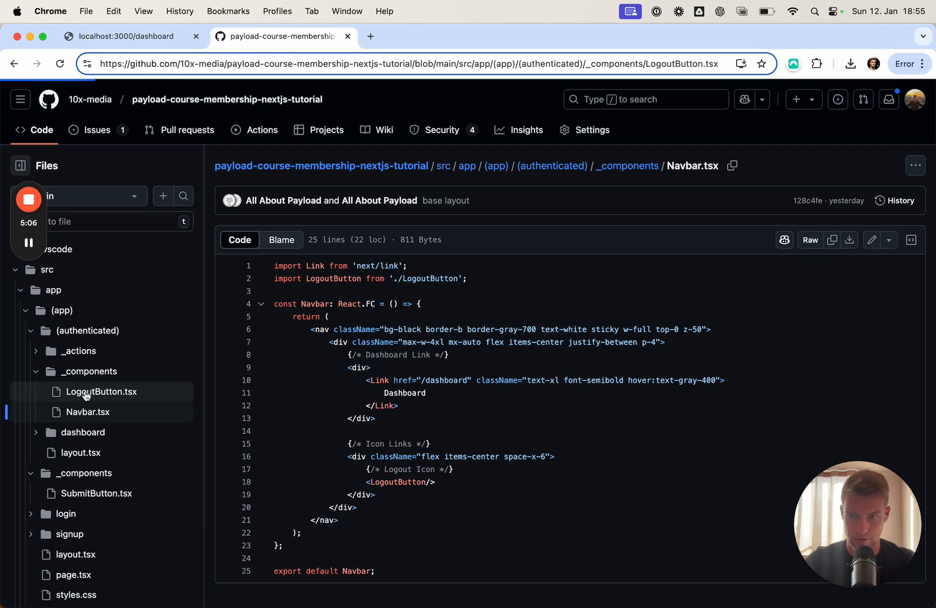
scroll(351, 486, "down", 1)
scroll(351, 486, "down", 5)
scroll(351, 486, "up", 2)
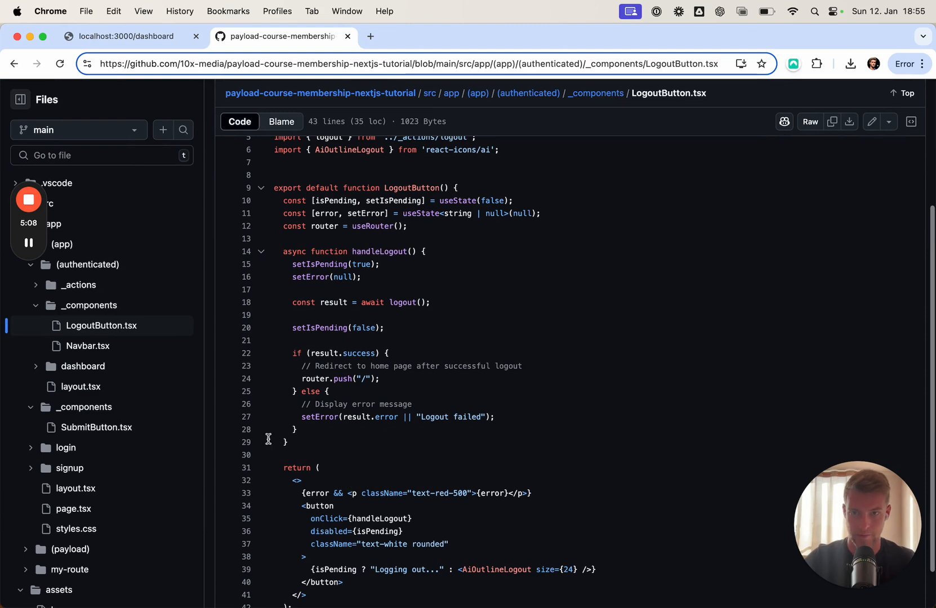
- Return to Navbar.tsx on GitHub and select its entire code
left_click(87, 347)
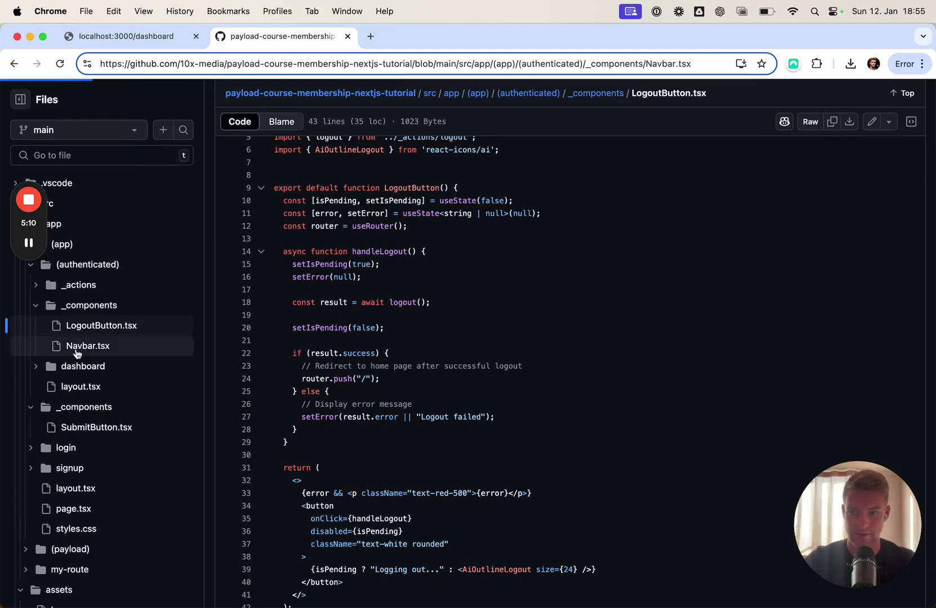
left_click_drag(393, 515, 274, 200)
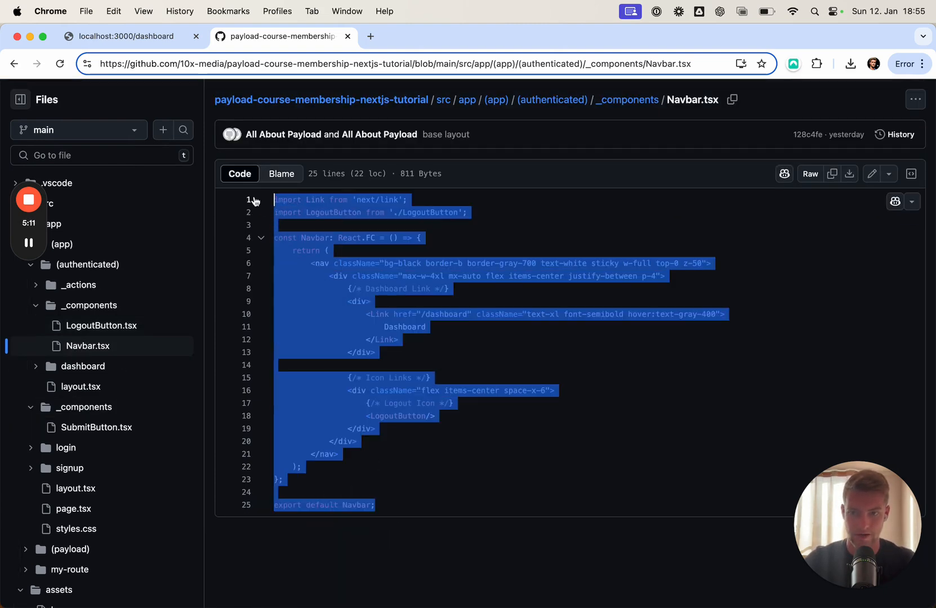
- Create Navbar.tsx in VS Code's authenticated _components folder and paste the copied Navbar code
key("super+c")
key("super+Tab")
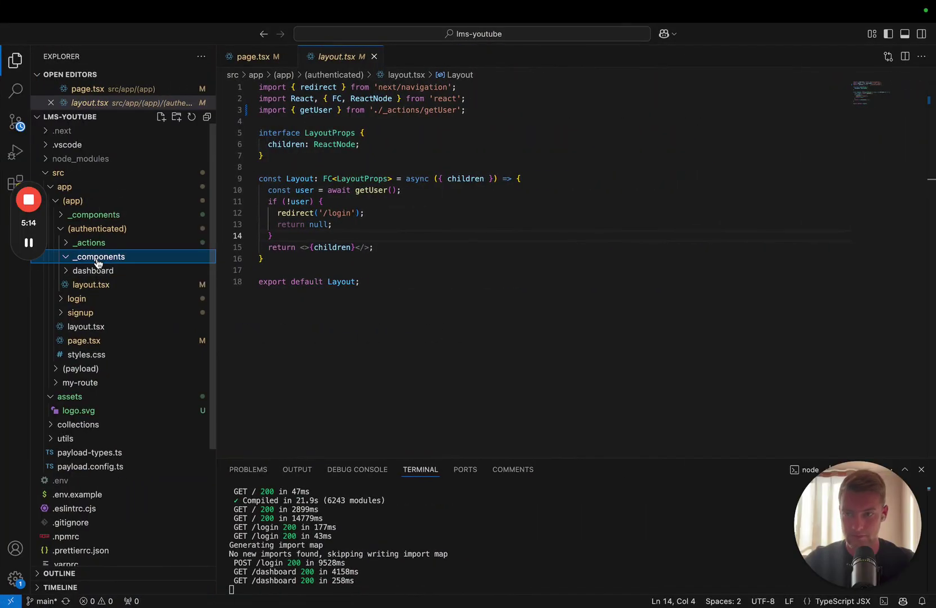
right_click(97, 256)
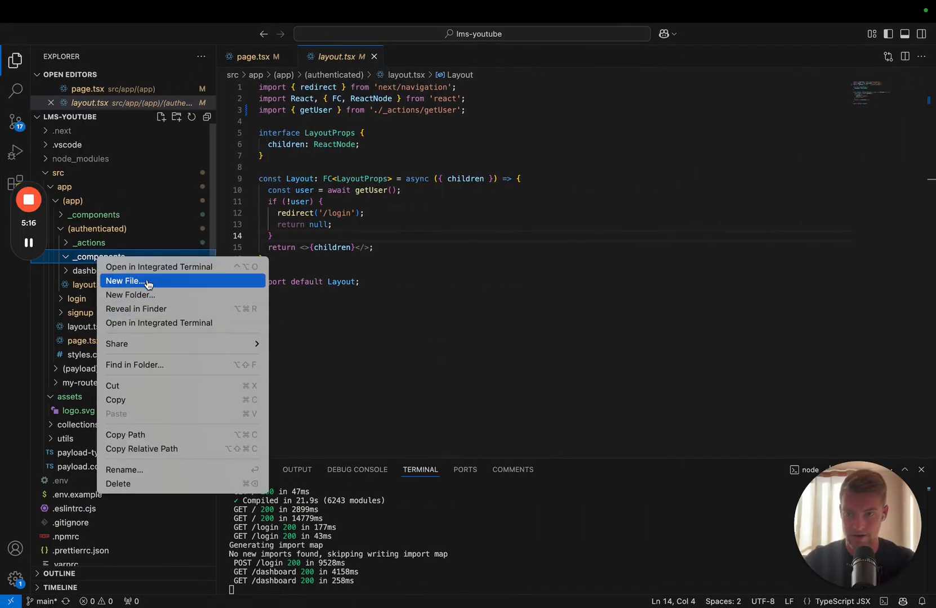
left_click(148, 283)
type("bar.ts")
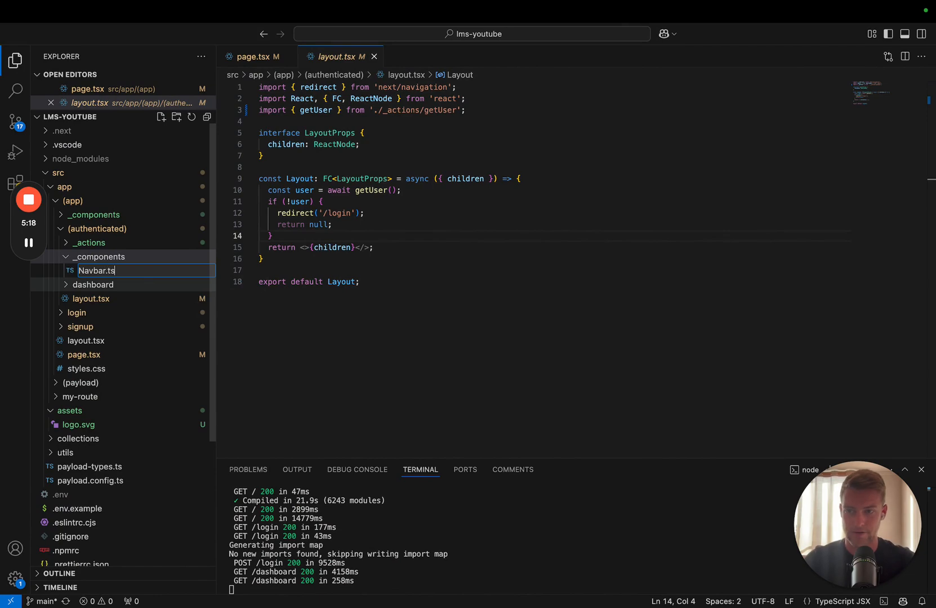
type("x")
key("Return")
key("super+v")
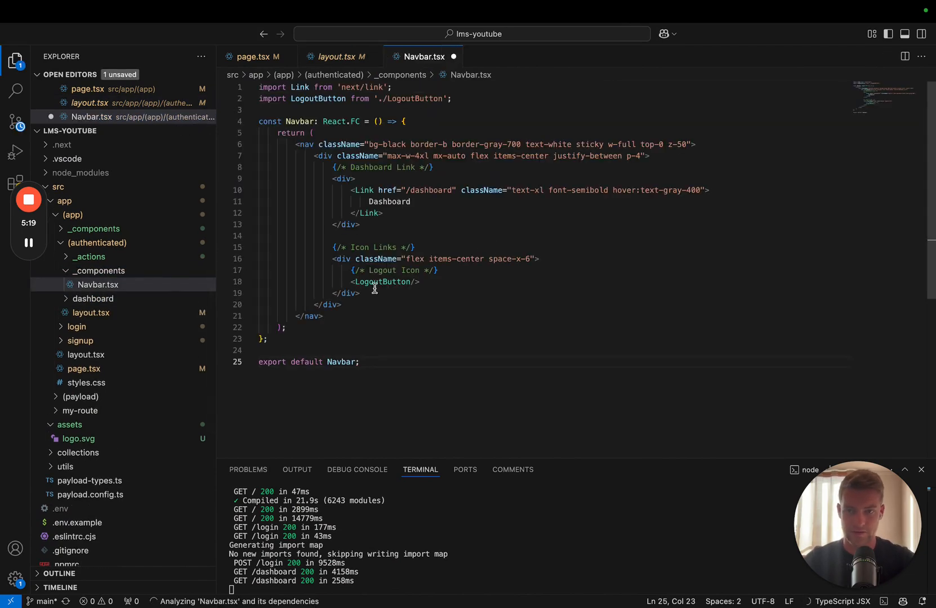
- Note the unresolved LogoutButton import and copy LogoutButton.tsx's raw contents from GitHub
double_click(381, 281)
key("ctrl+Left")
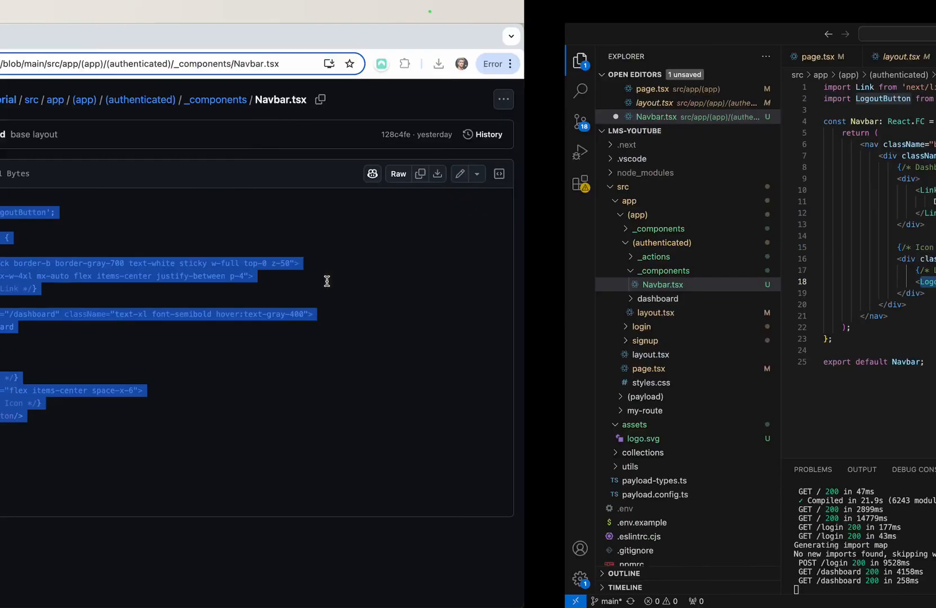
left_click(94, 326)
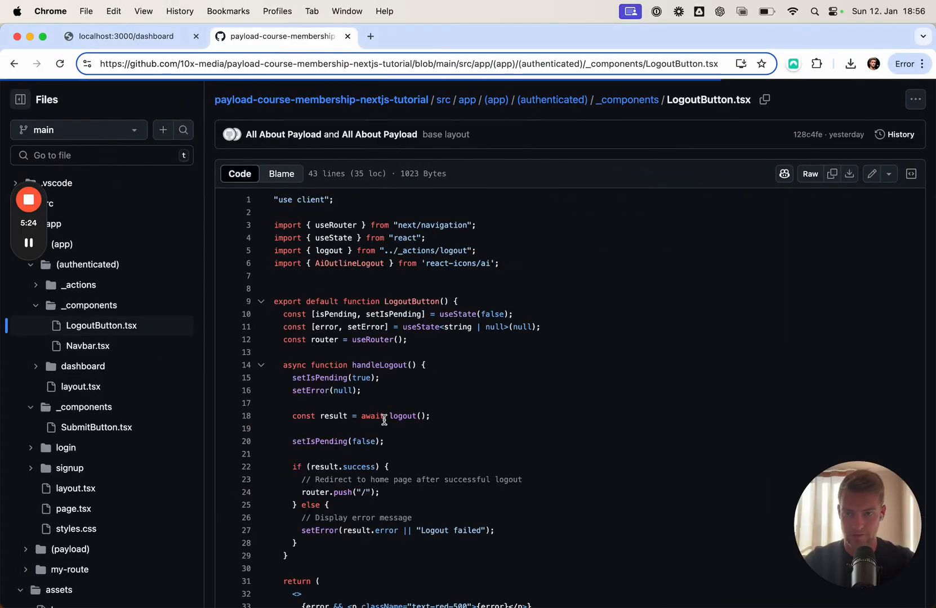
scroll(382, 420, "down", 5)
scroll(439, 365, "up", 10)
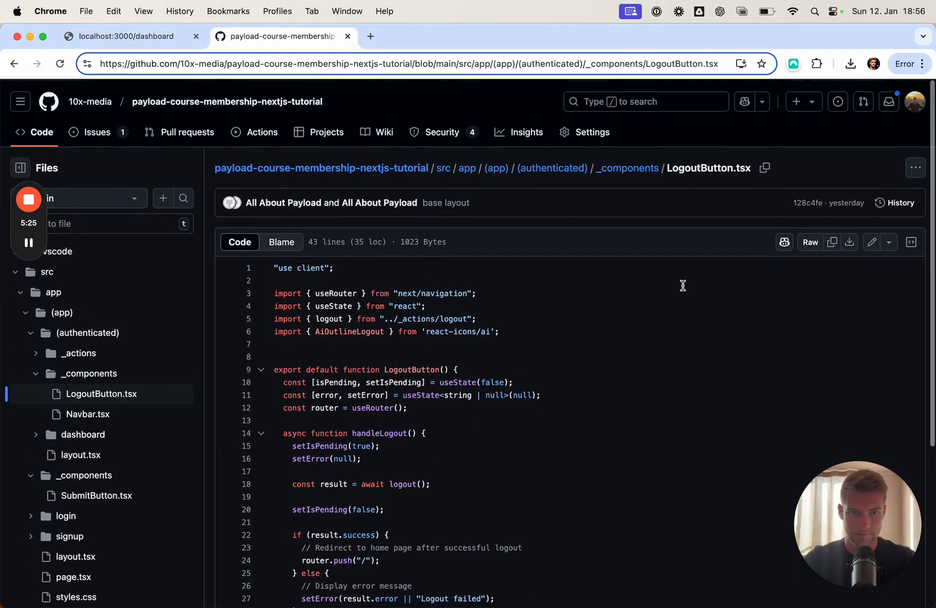
left_click(831, 242)
- Create LogoutButton.tsx in _components, paste the logout button component code and save it
key("ctrl+Left")
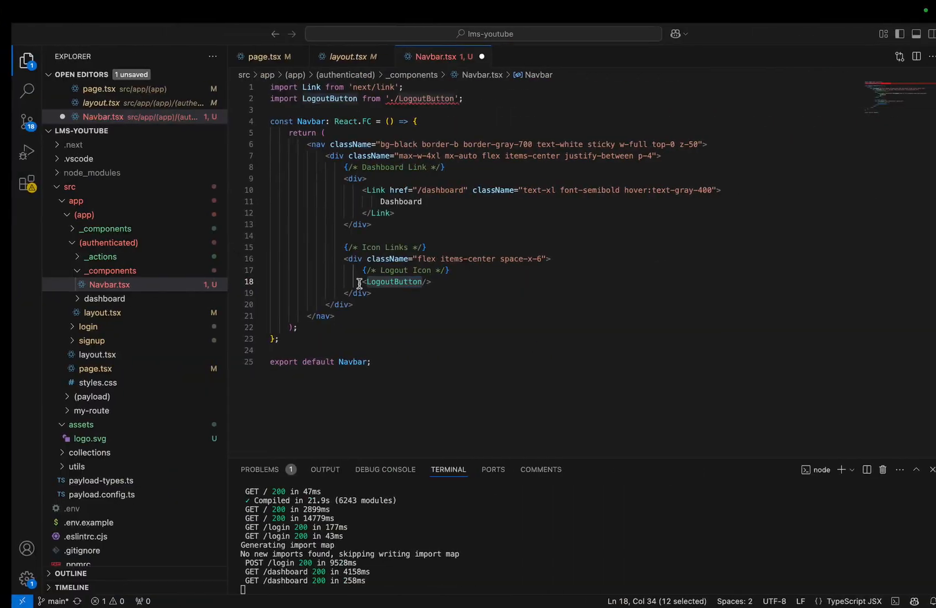
right_click(110, 271)
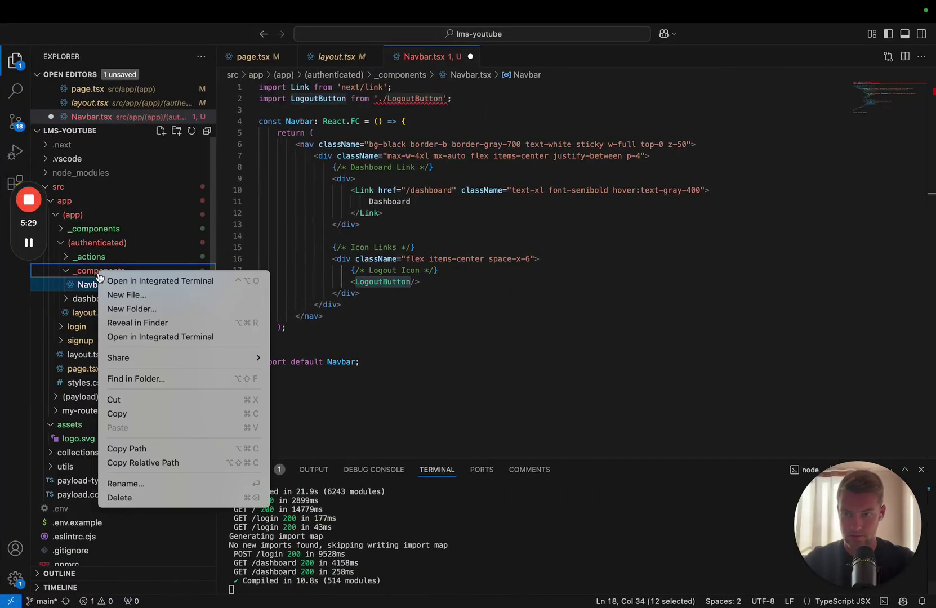
left_click(153, 297)
type("LogoutButton.ts")
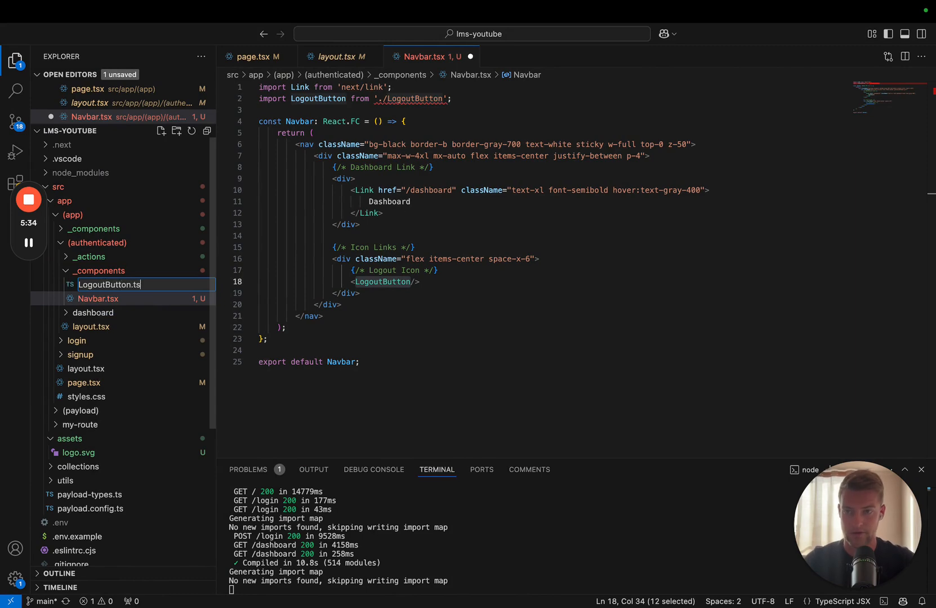
type("x")
key("Return")
key("ctrl+v")
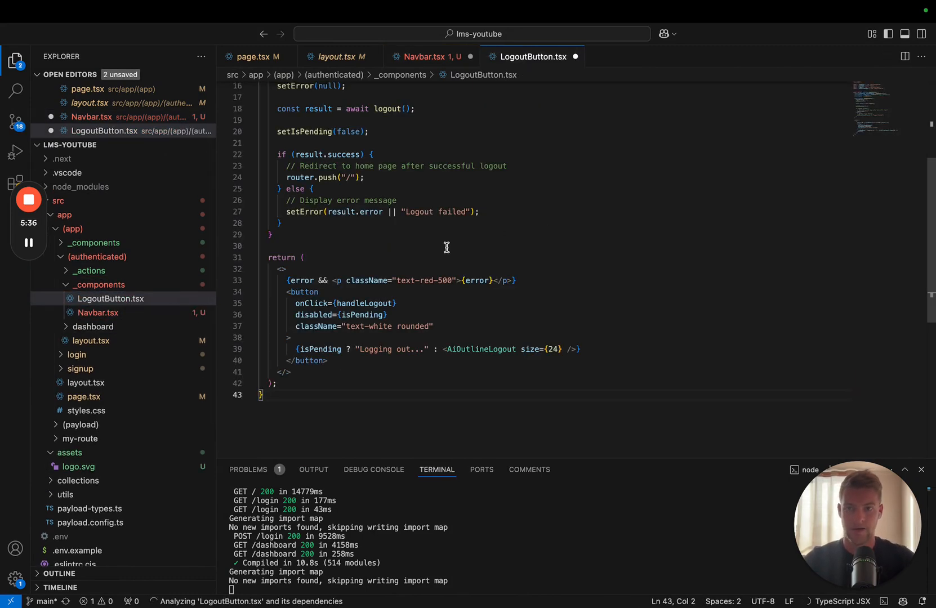
scroll(447, 248, "up", 5)
key("ctrl+s")
scroll(377, 283, "up", 3)
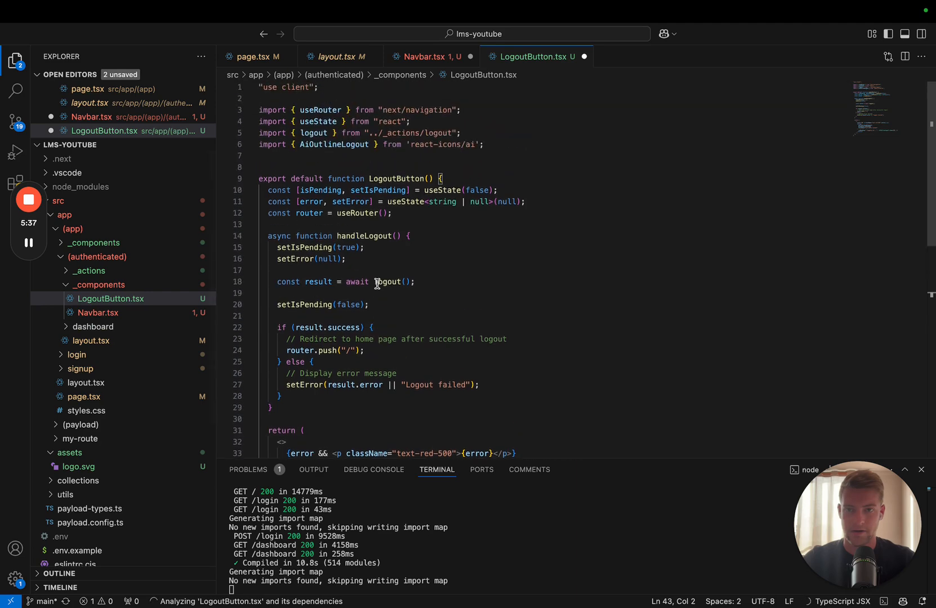
scroll(376, 282, "down", 1)
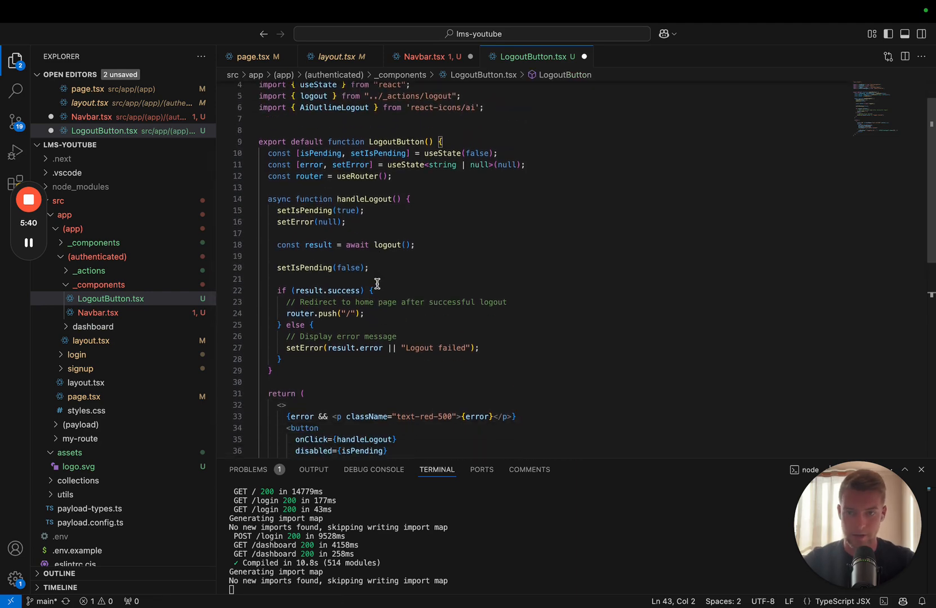
- Check the unresolved ../_actions/logout import, then copy logout.ts from GitHub's _actions folder
double_click(401, 133)
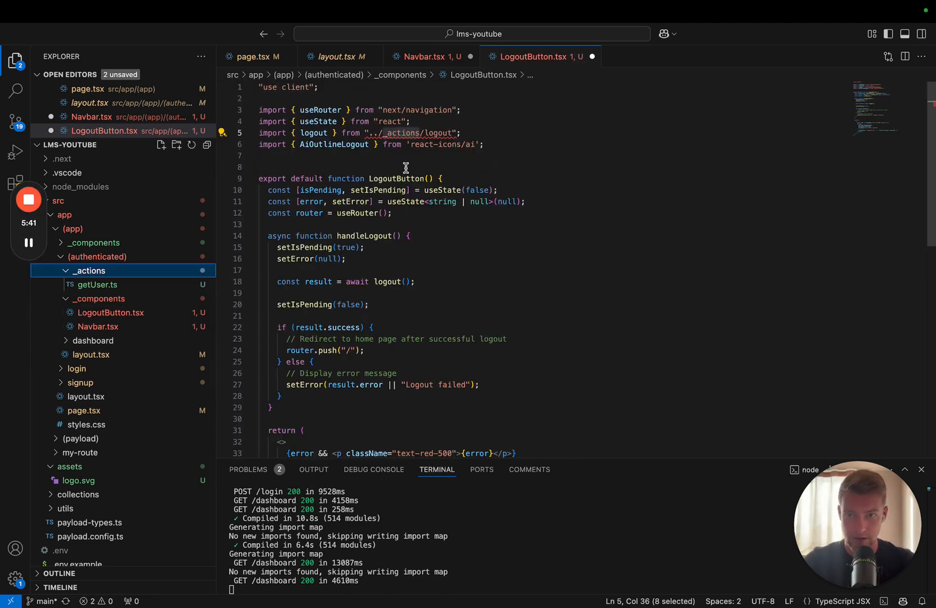
left_click_drag(301, 133, 468, 133)
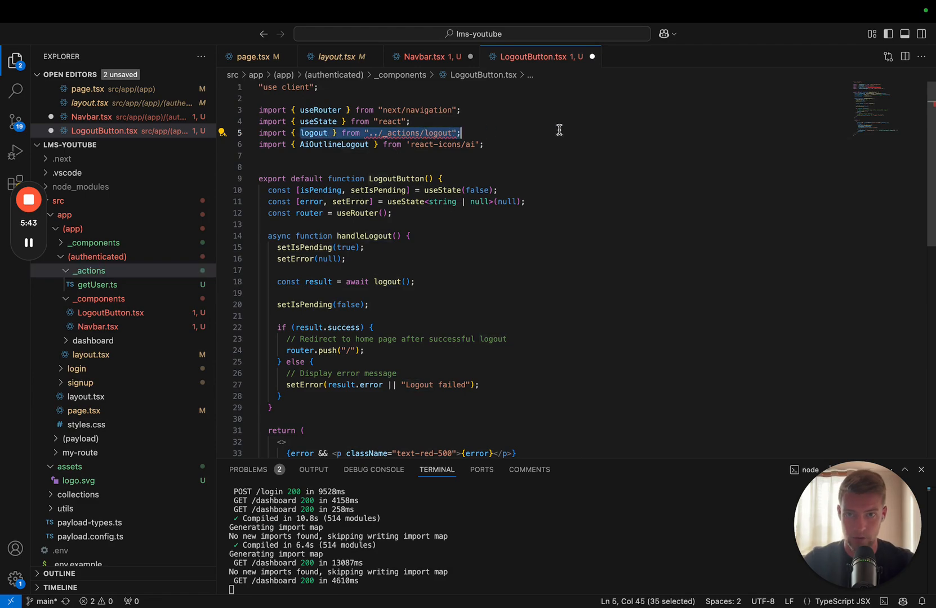
key("ctrl+Right")
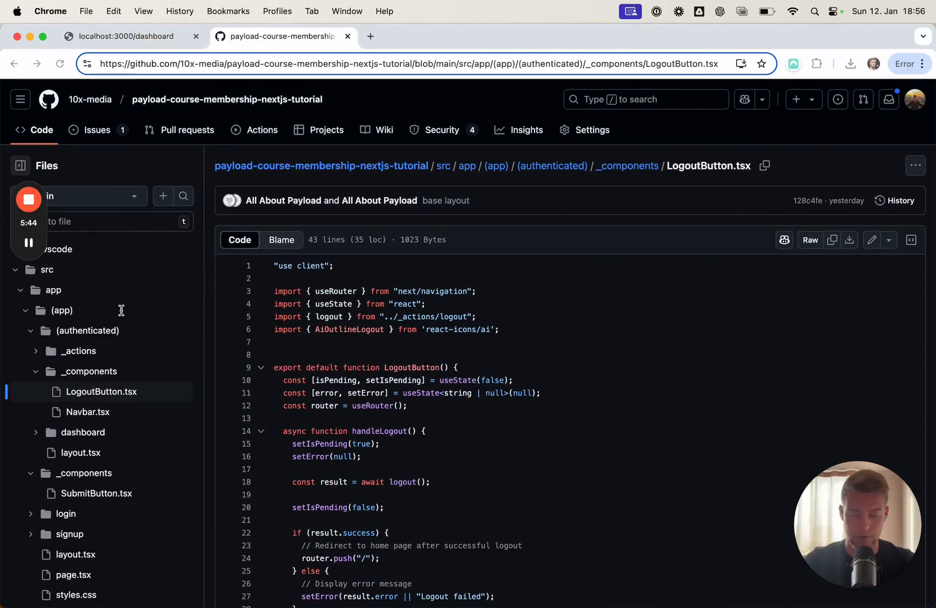
left_click(82, 351)
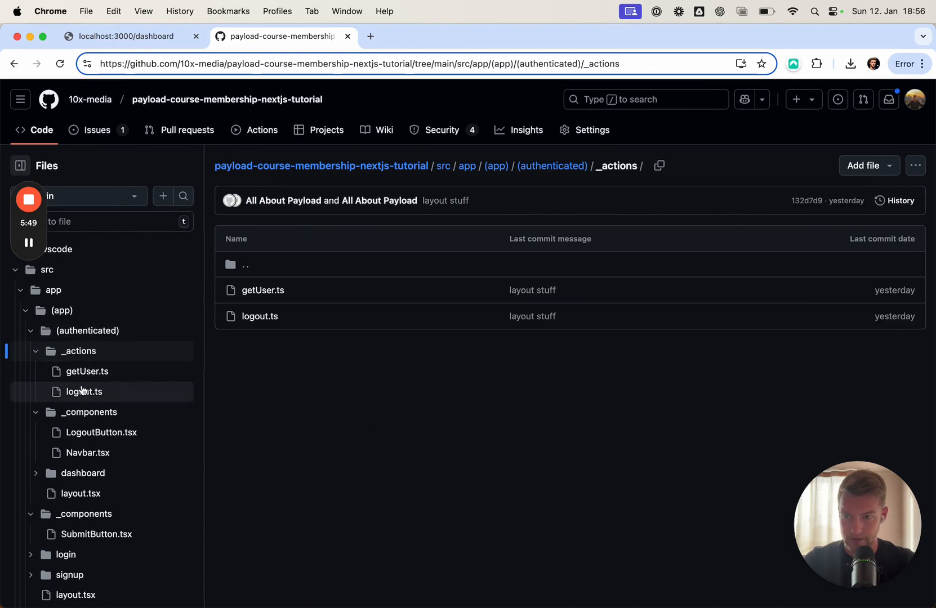
left_click(84, 392)
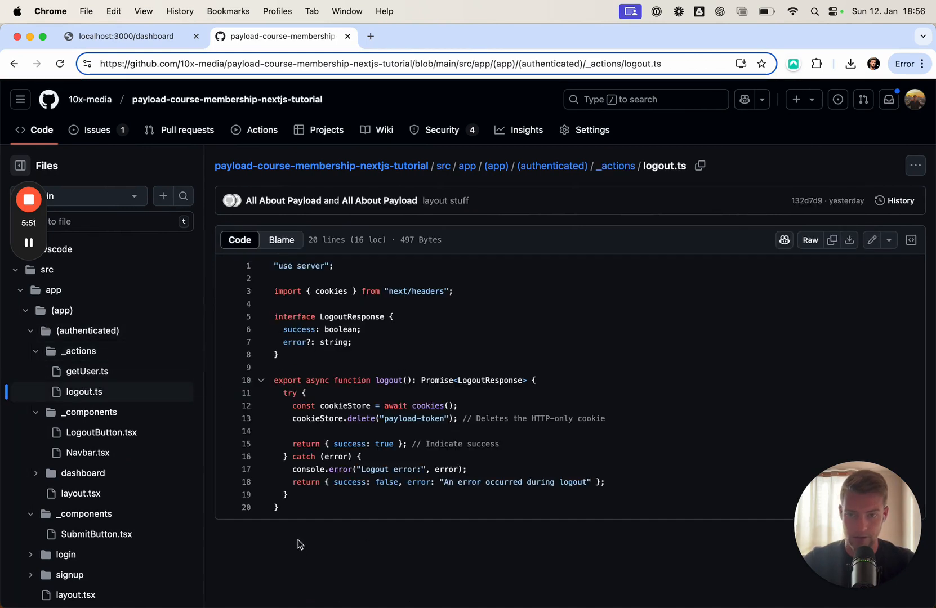
left_click_drag(298, 512, 277, 269)
key("super+c")
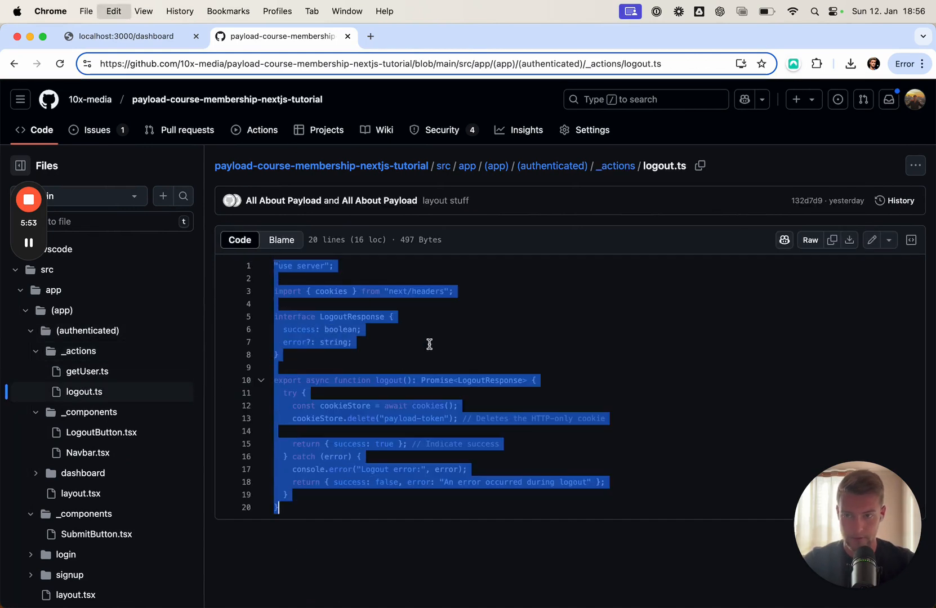
key("super+Tab")
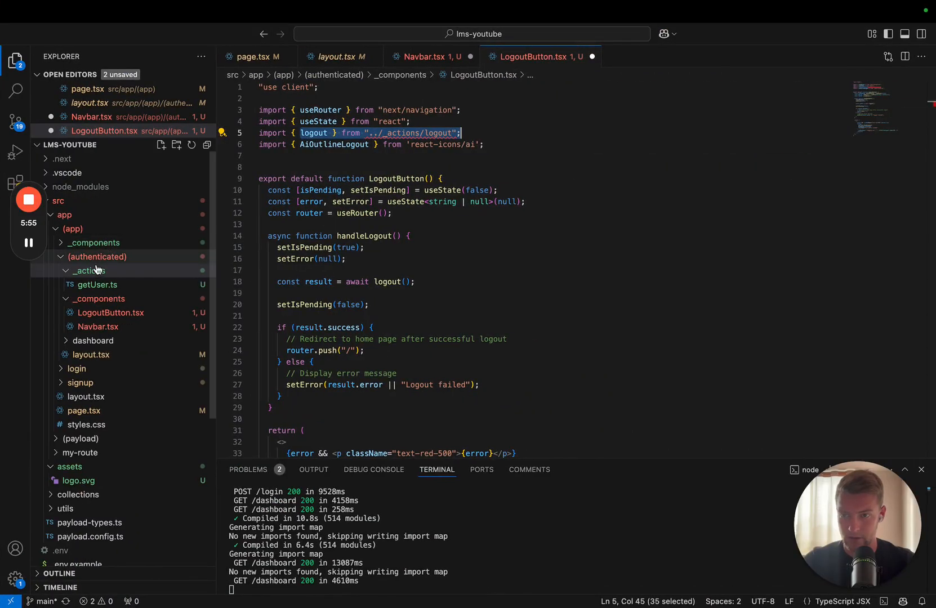
- Create logout.ts in the _actions folder with the pasted server action and review its cookie deletion
right_click(91, 271)
left_click(168, 297)
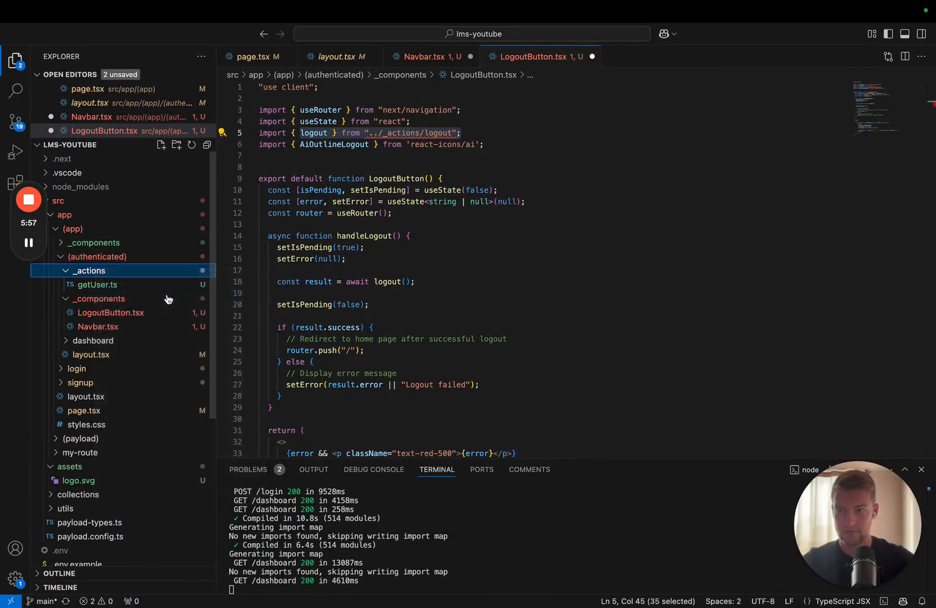
type("logout.ts")
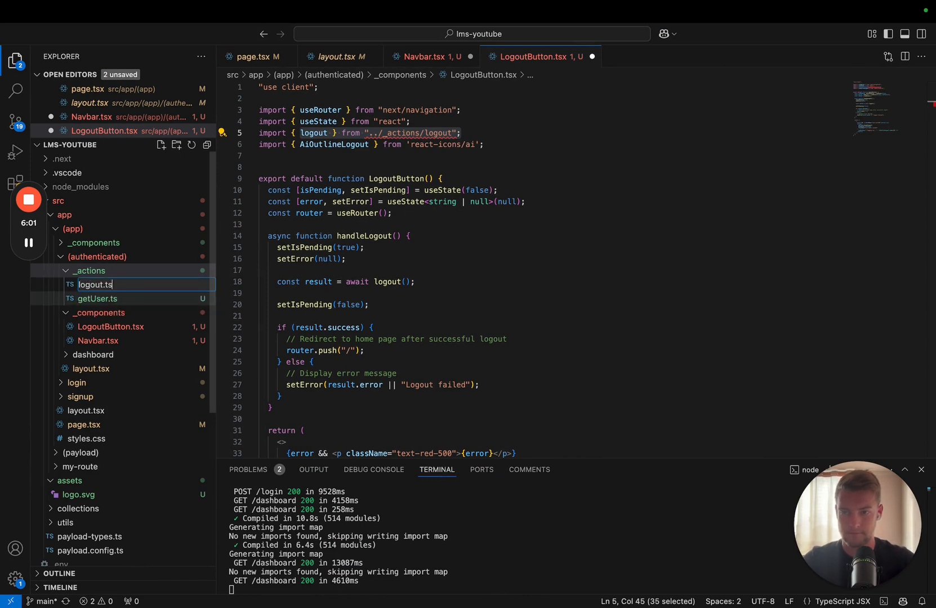
key("Return")
key("super+v")
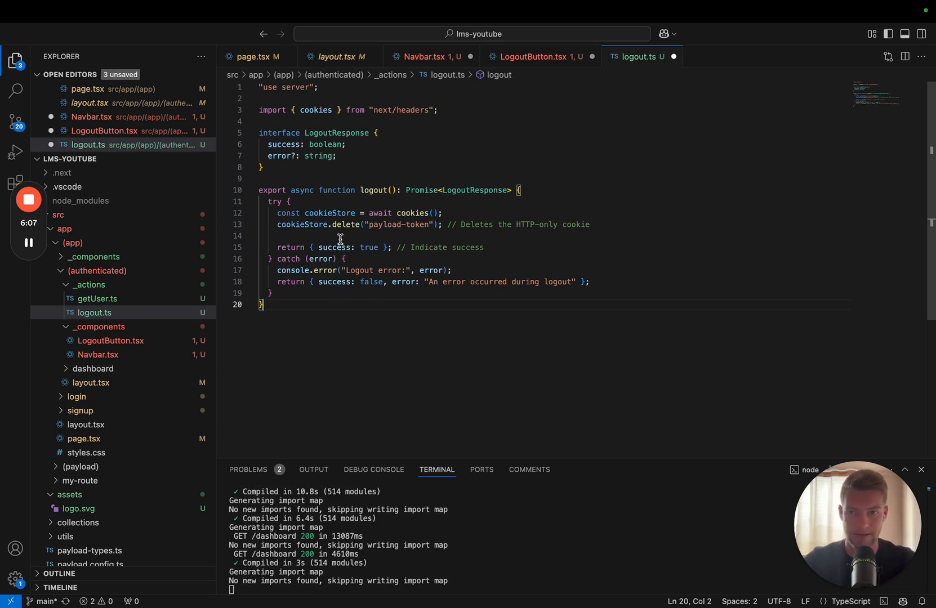
left_click_drag(277, 225, 535, 225)
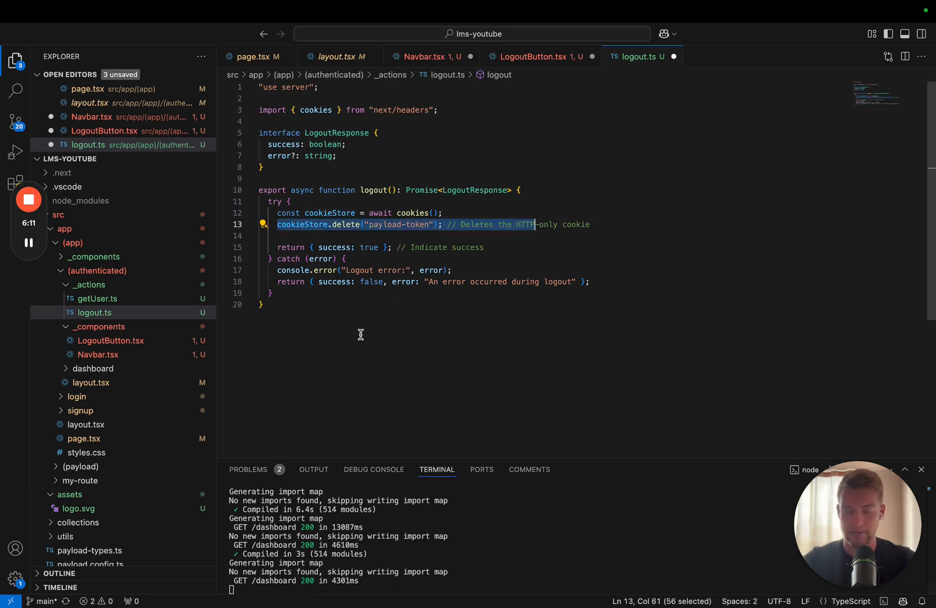
left_click_drag(361, 334, 302, 225)
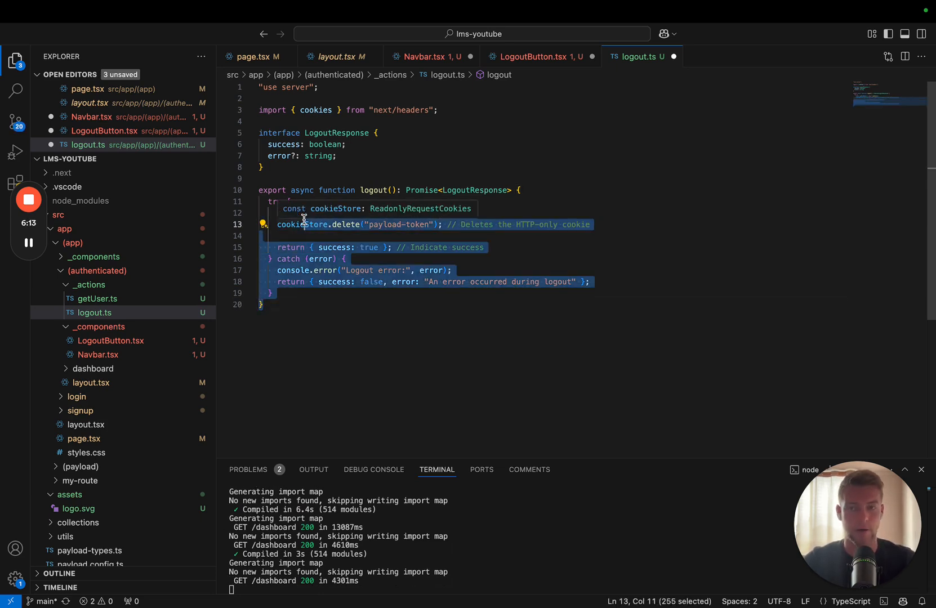
- Review LogoutButton's redirect-on-success branch, save it, and glance at the Chrome dashboard
left_click(533, 56)
scroll(391, 260, "down", 5)
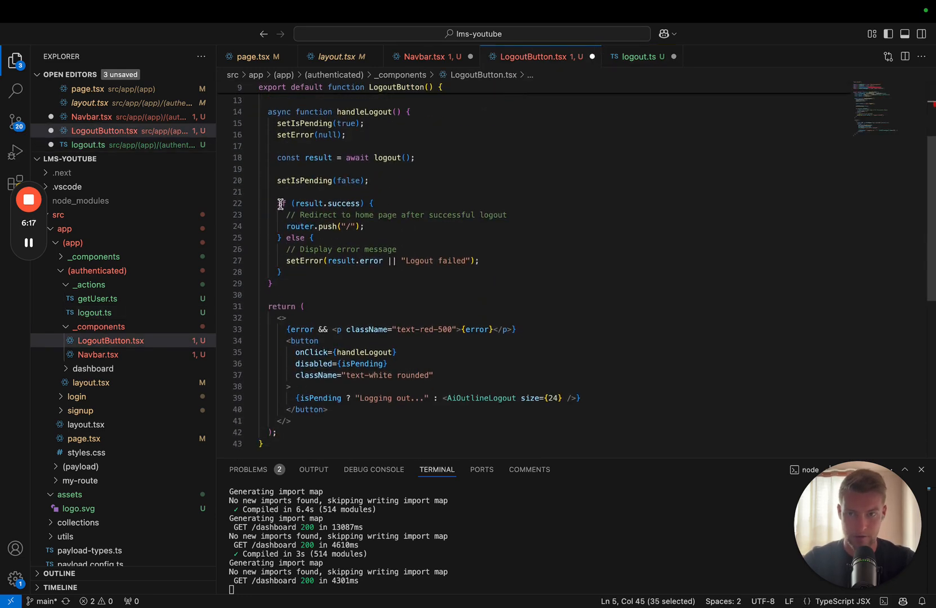
left_click_drag(278, 194, 385, 238)
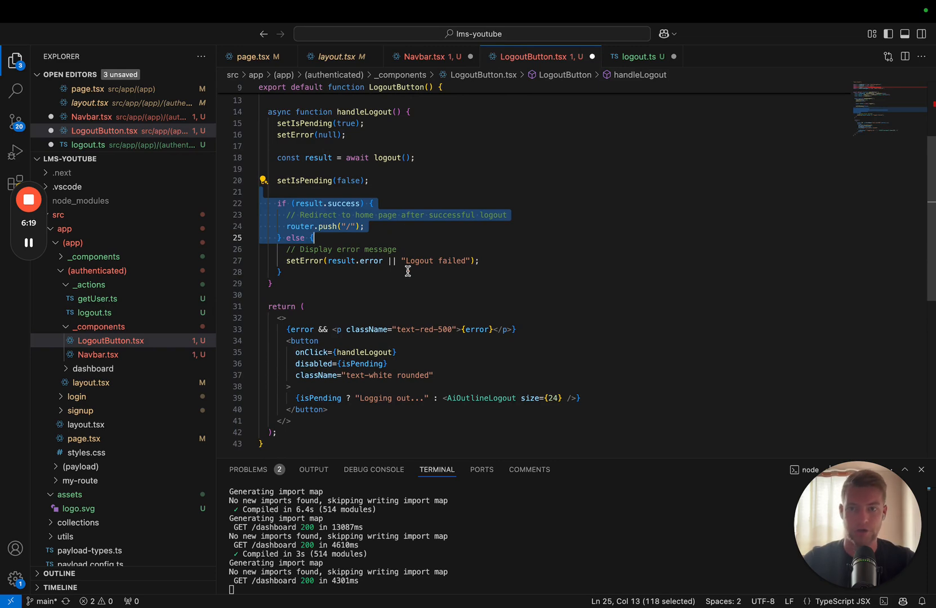
scroll(407, 271, "up", 3)
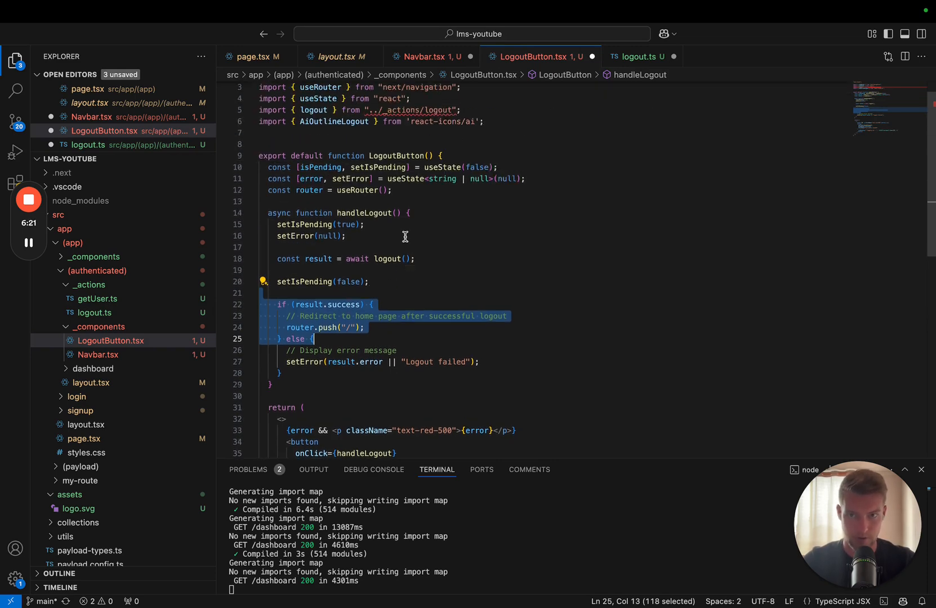
left_click(390, 155)
key("ctrl+s")
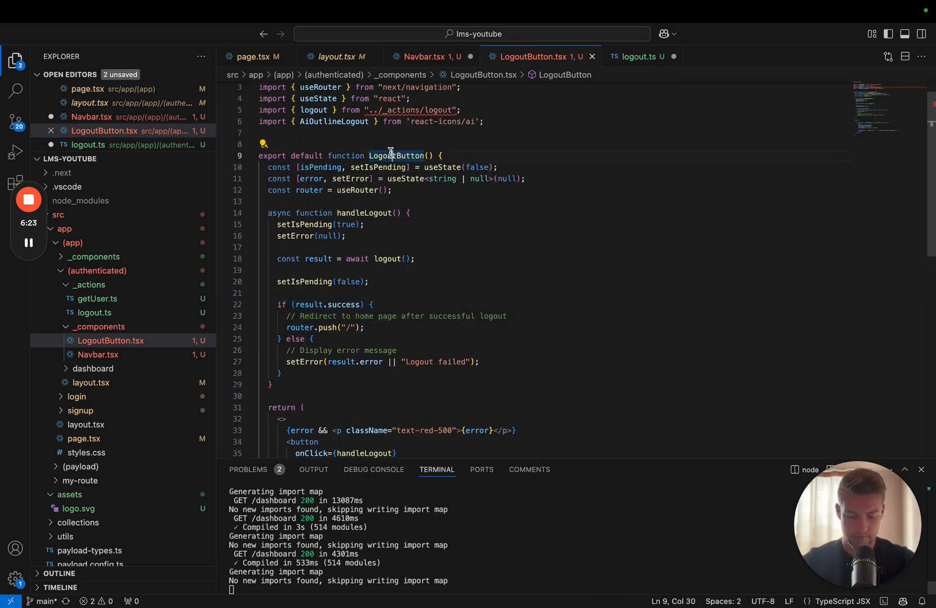
key("super+Tab")
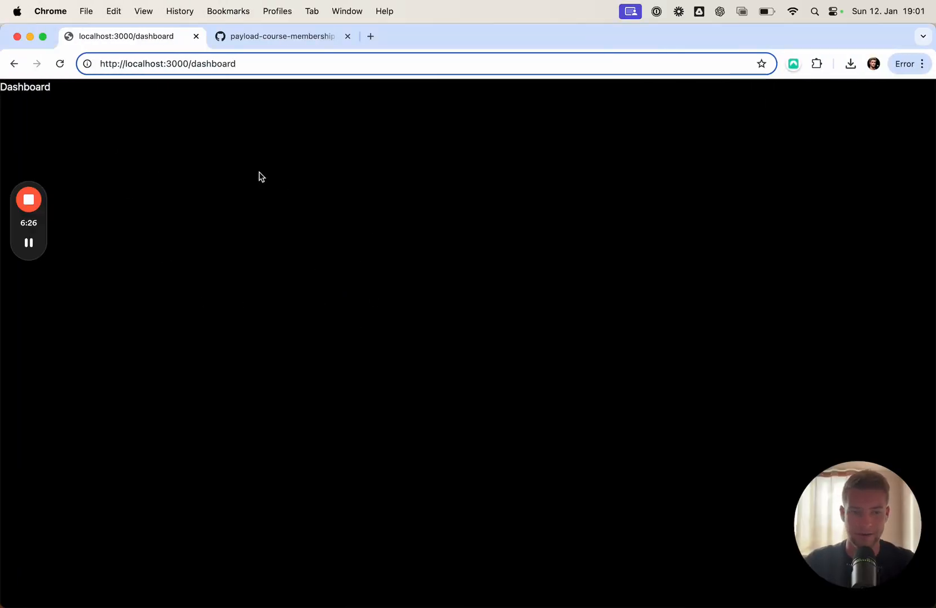
key("super+Tab")
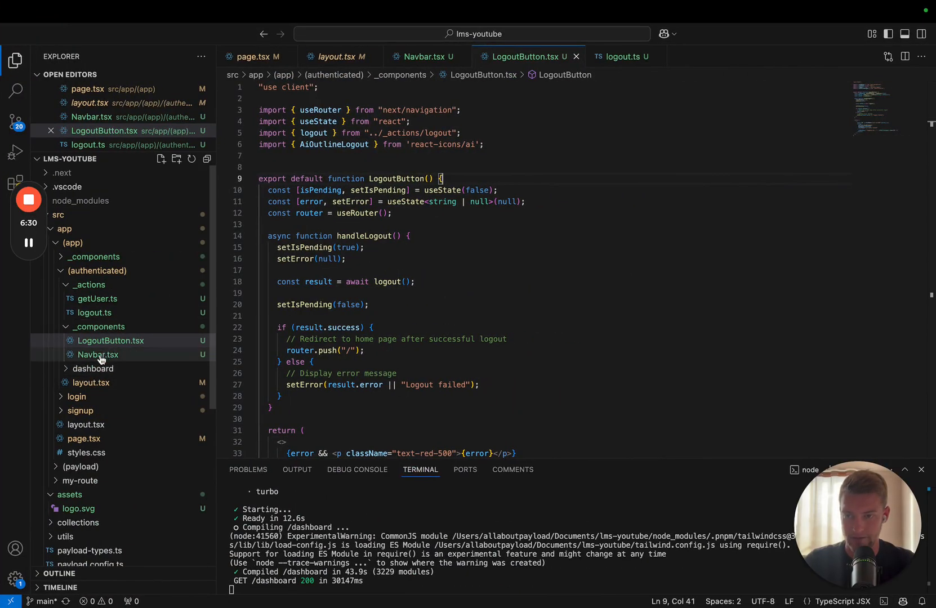
- Wrap layout.tsx's children in a div with an auto-imported <Navbar> above them and save
left_click(91, 383)
left_click(334, 236)
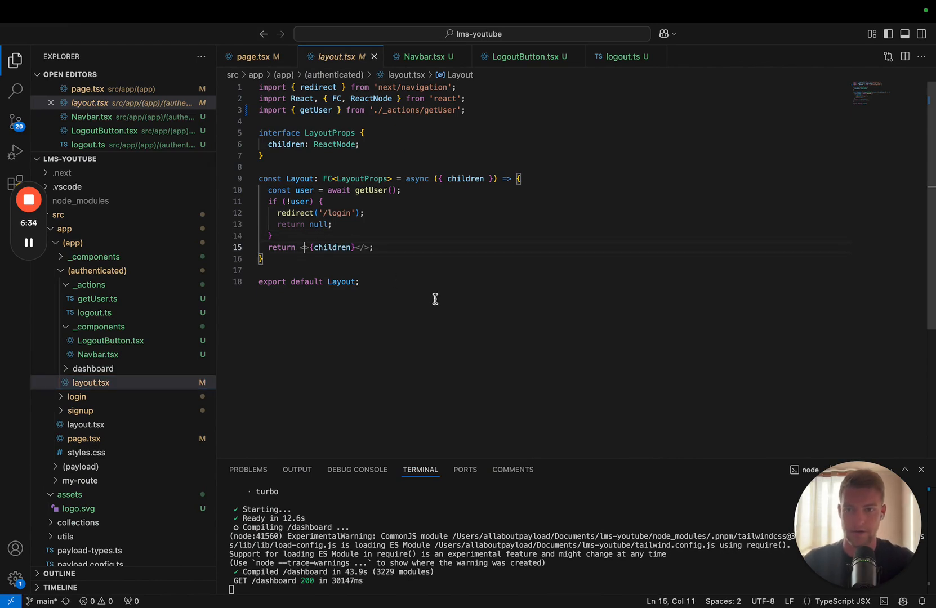
type("div")
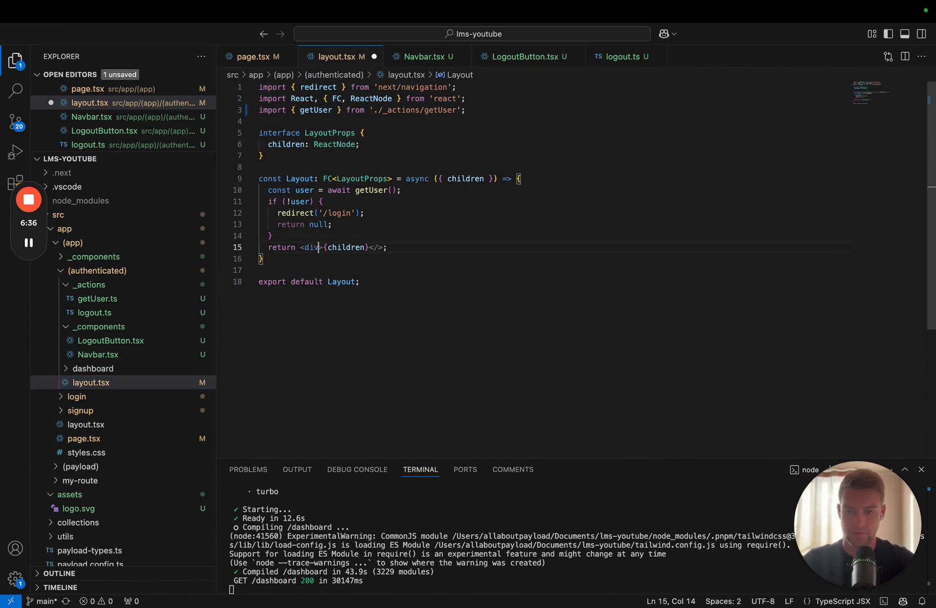
key("Right")
key("Right")
key("Right")
key("Right")
key("Right")
key("Right")
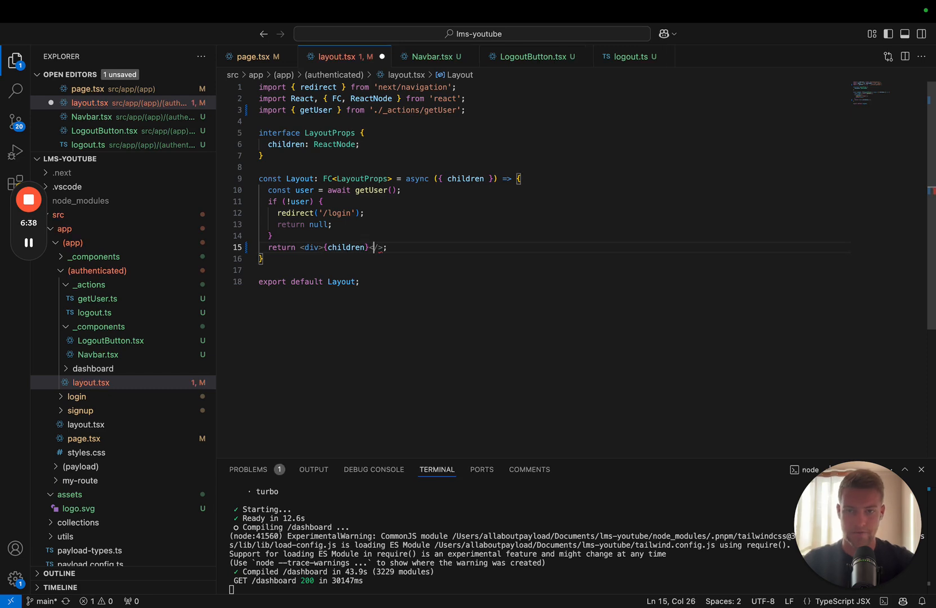
type("div")
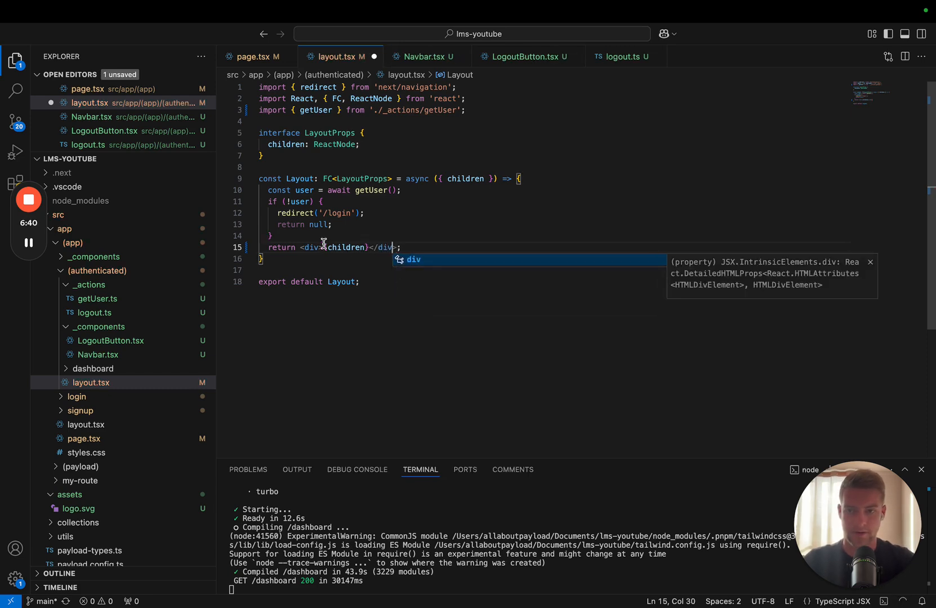
key("Return")
key("Return")
key("Return")
key("BackSpace")
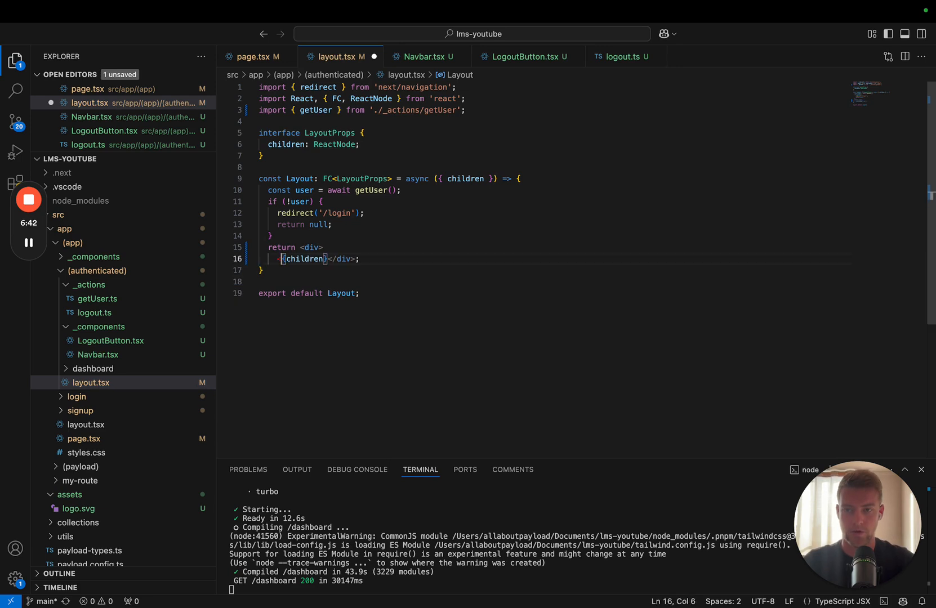
key("Return")
key("Up")
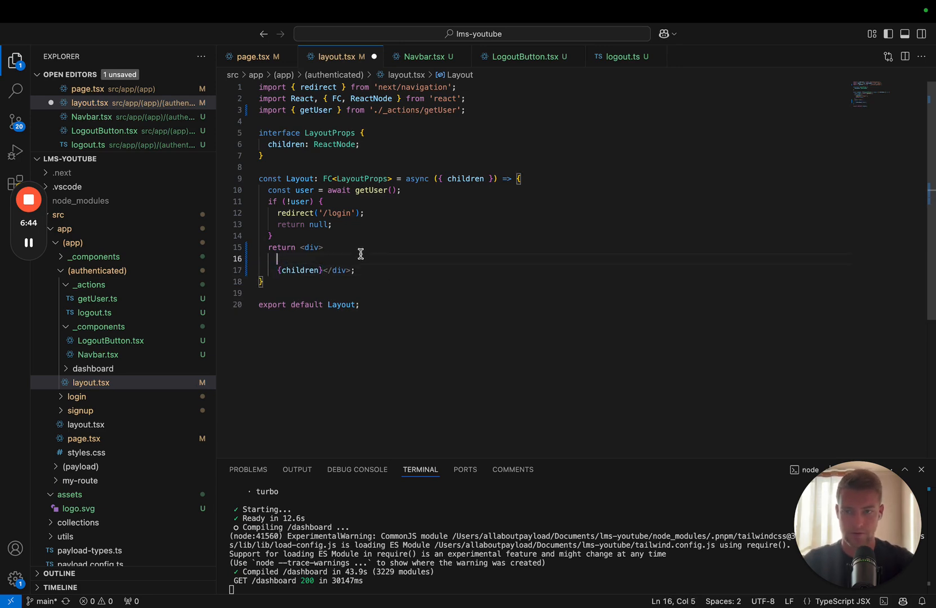
type("Navbar")
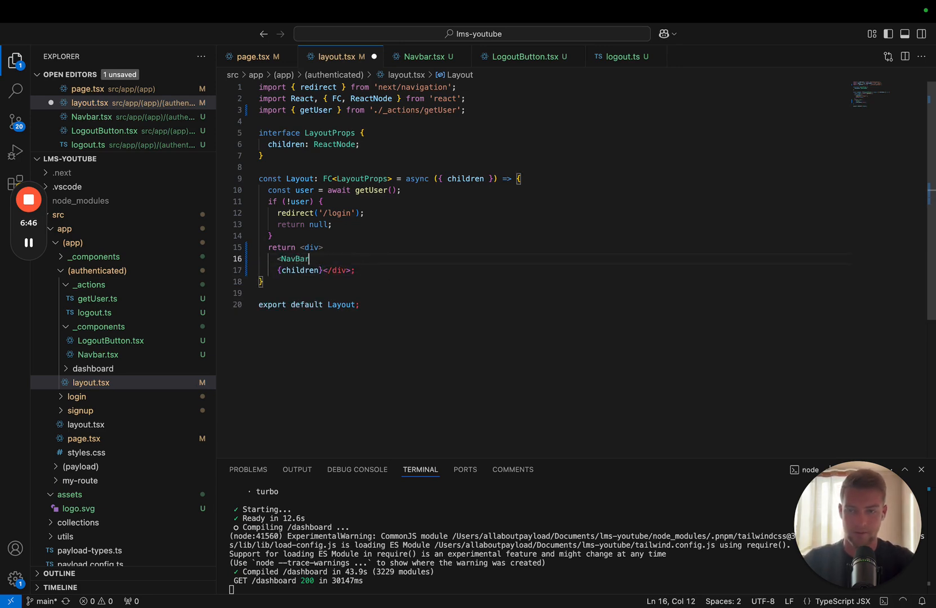
key("Tab")
type("/>")
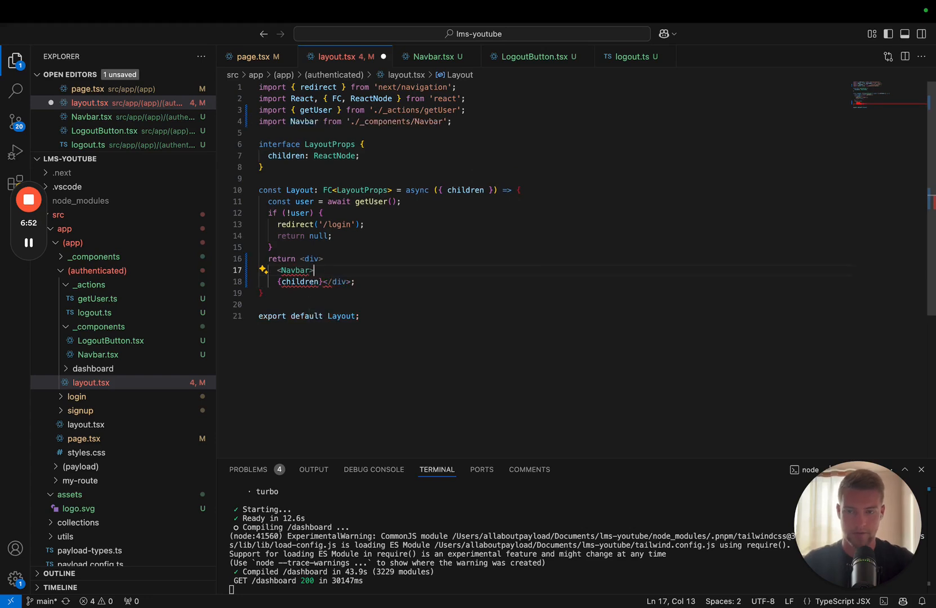
type(">")
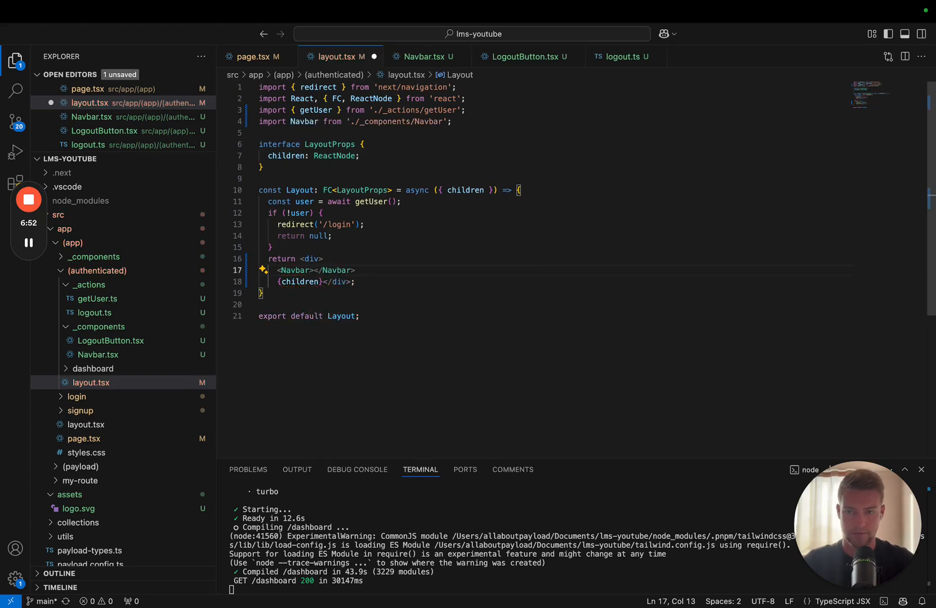
key("End")
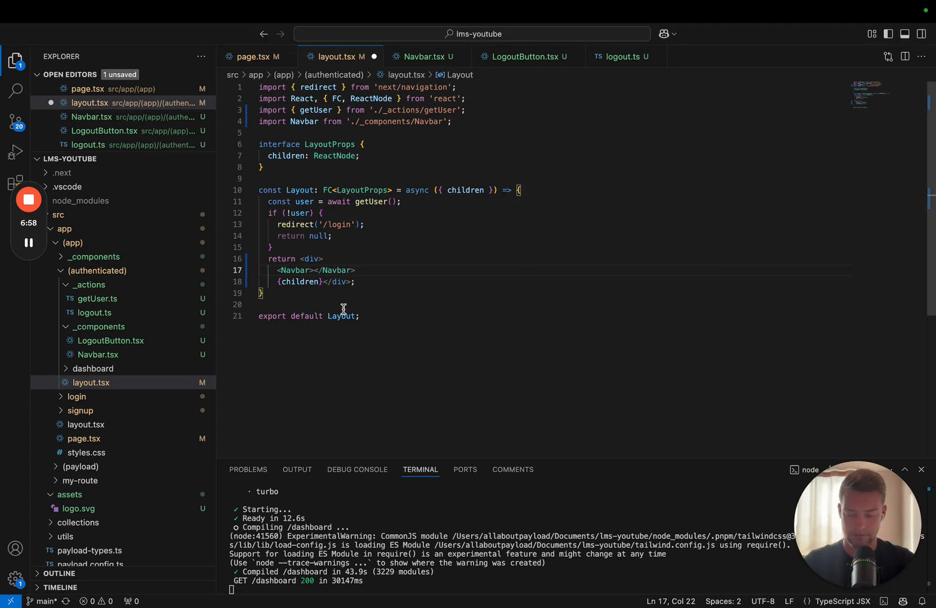
key("super+s")
- Reload localhost:3000/dashboard in Chrome to see the navbar with its Dashboard title and logout icon
key("ctrl+Right")
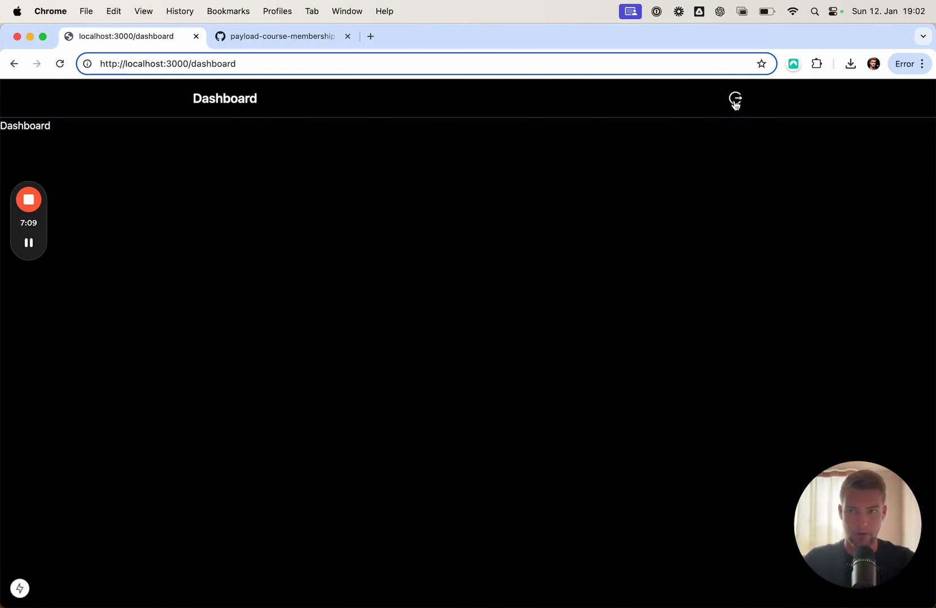
key("ctrl+Right")
key("ctrl+Left")
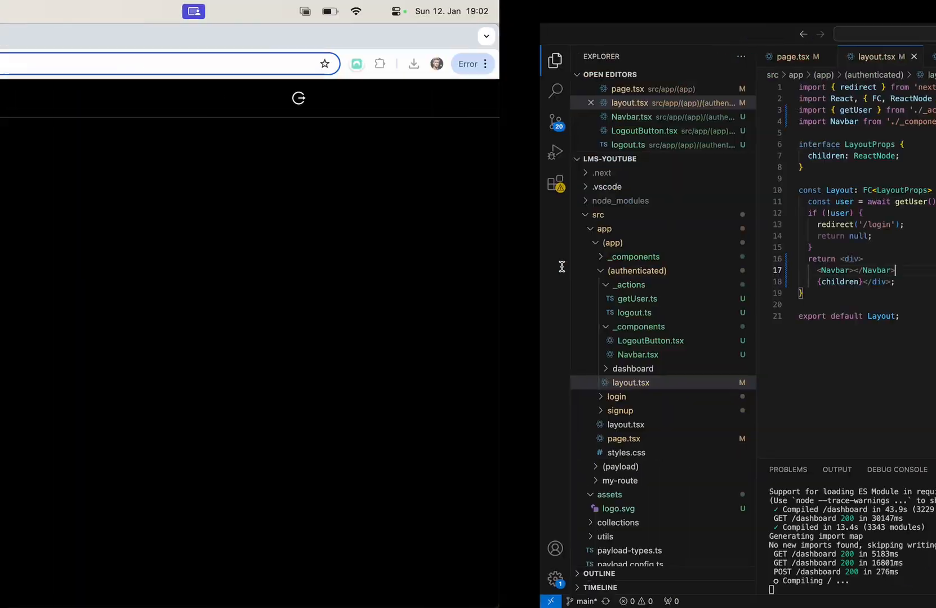
key("ctrl+Right")
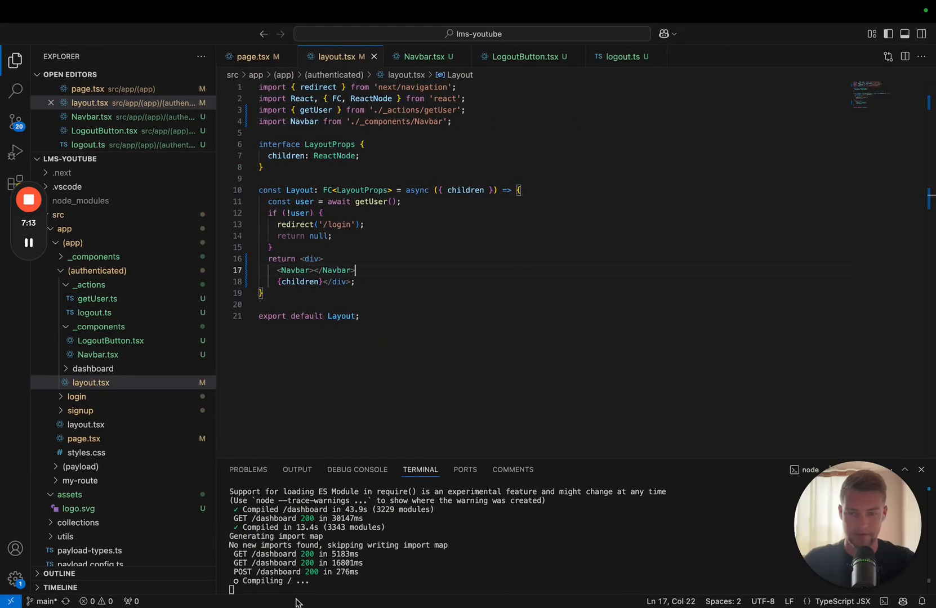
- Log out via the navbar icon and land on the Learn Payload CMS landing page at localhost:3000
key("ctrl+Left")
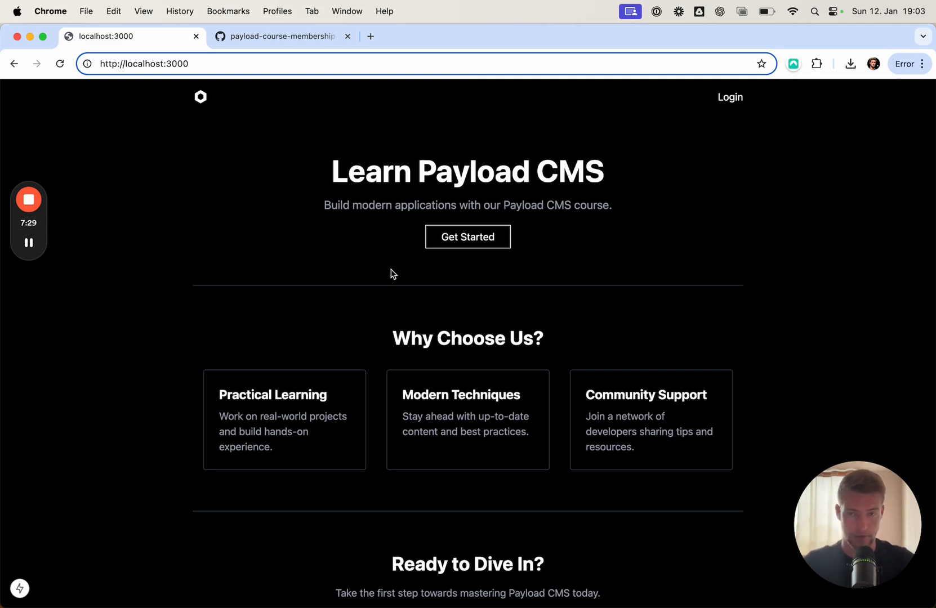
key("super+Tab")
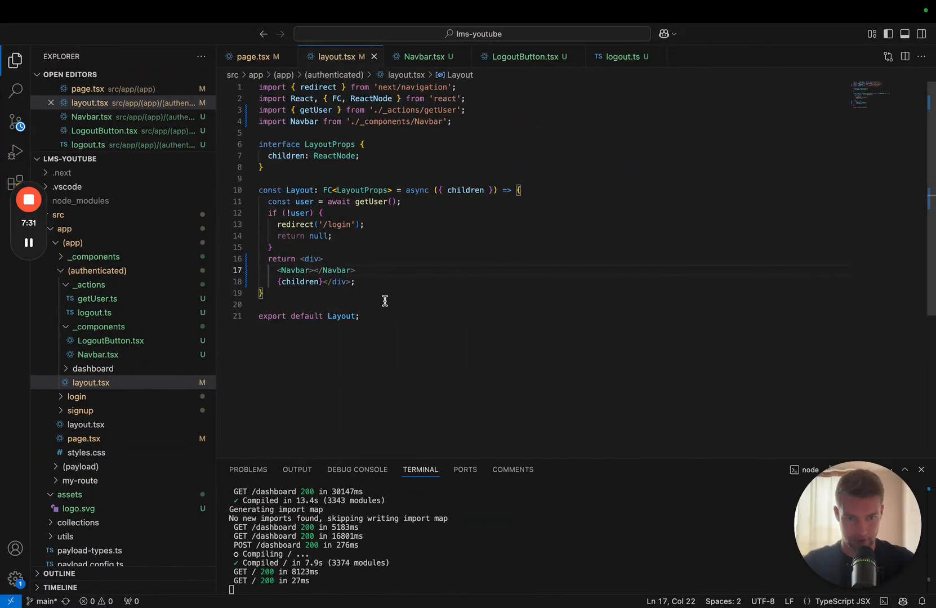